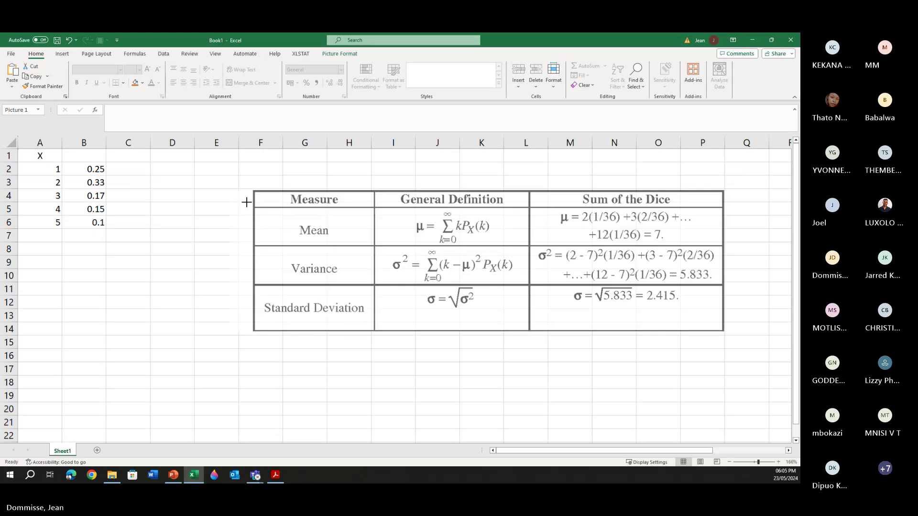
- Shrink the formula table picture to sit across columns G to P, and enter the heading Mean in C1
left_click_drag(432, 235, 417, 207)
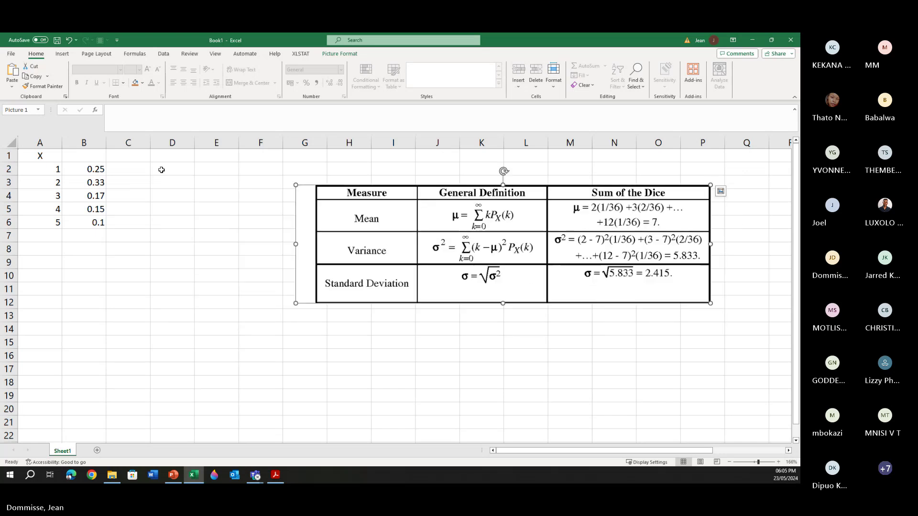
left_click(126, 159)
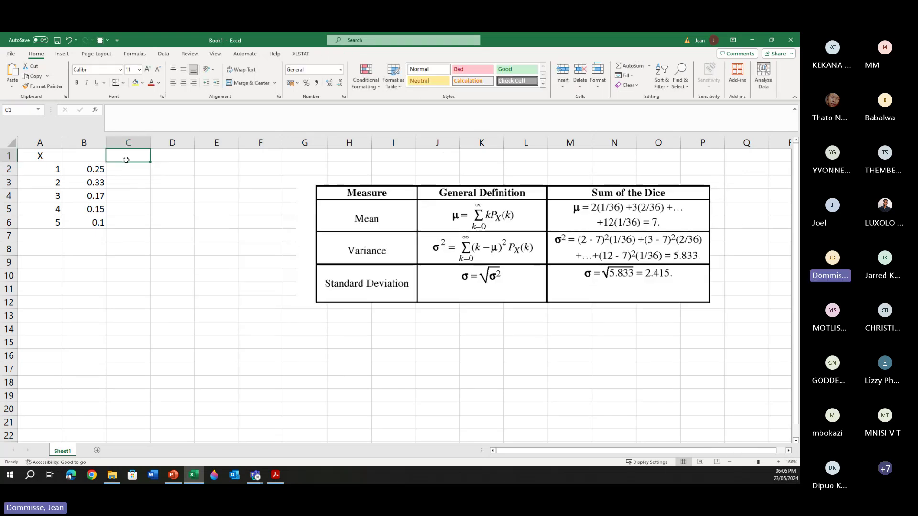
type("Mean")
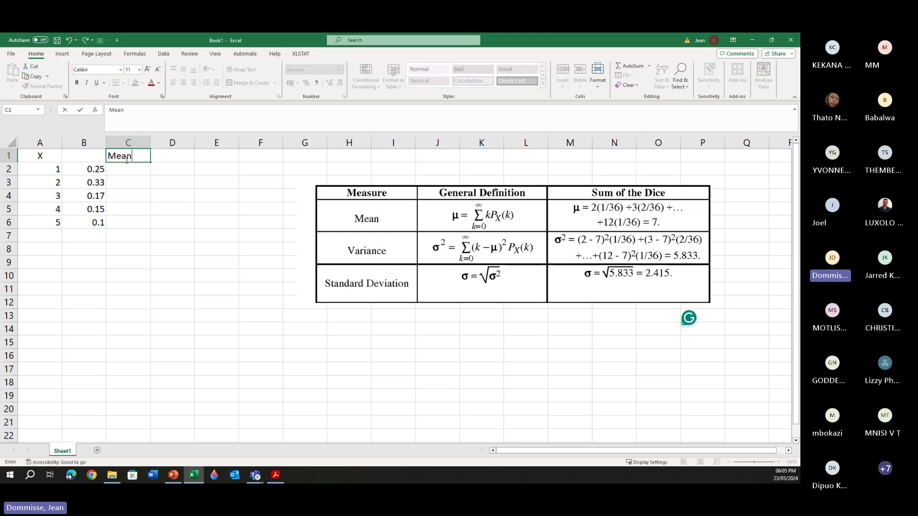
key("Return")
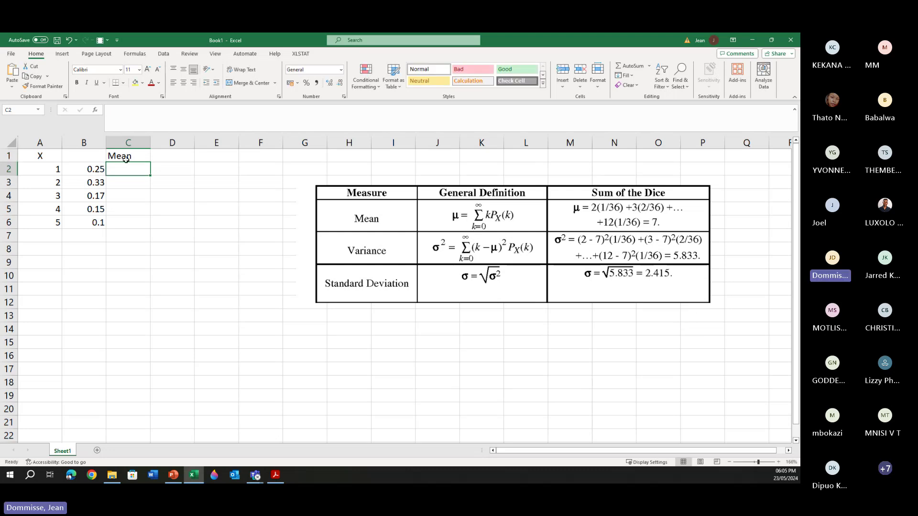
- Switch to the PowerPoint presentation to review Question 5's probability distribution, and return to the Excel workbook
left_click(180, 474)
left_click(20, 215)
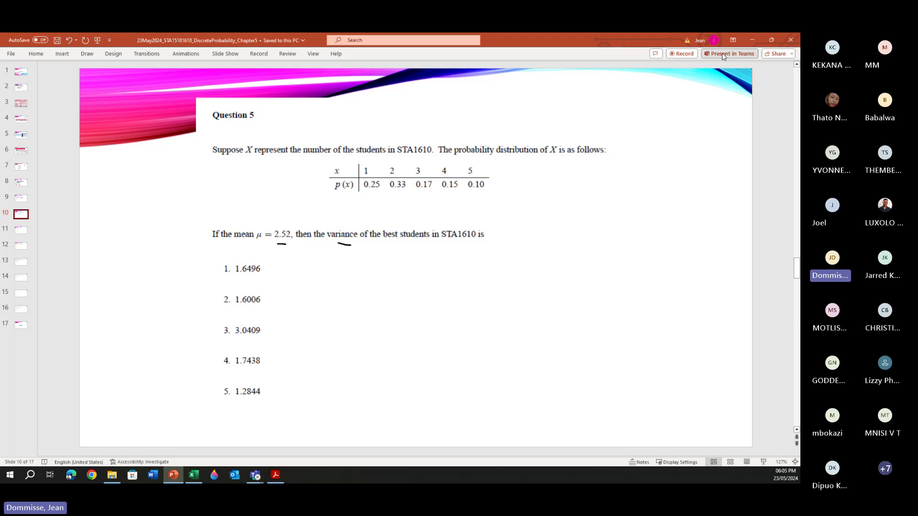
left_click(746, 42)
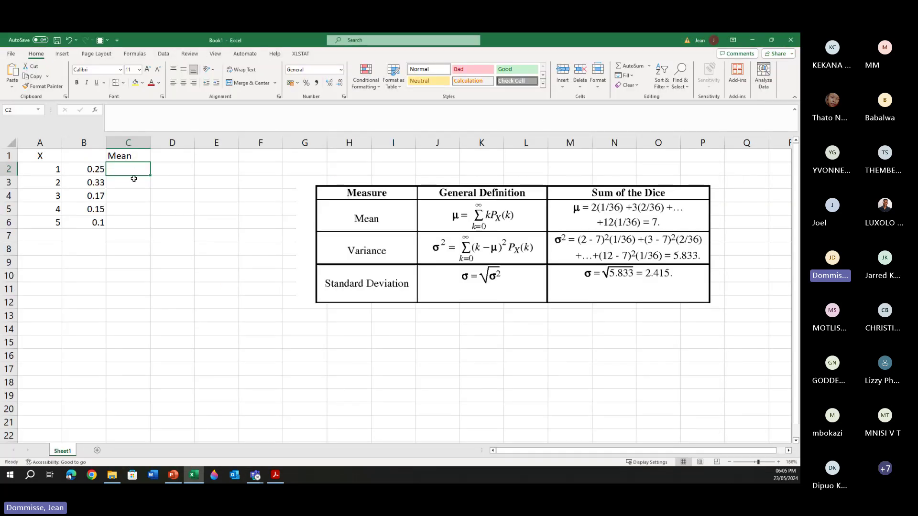
- Enter the formula =A2*B2 in C2 to multiply the first X value by its probability
type("=")
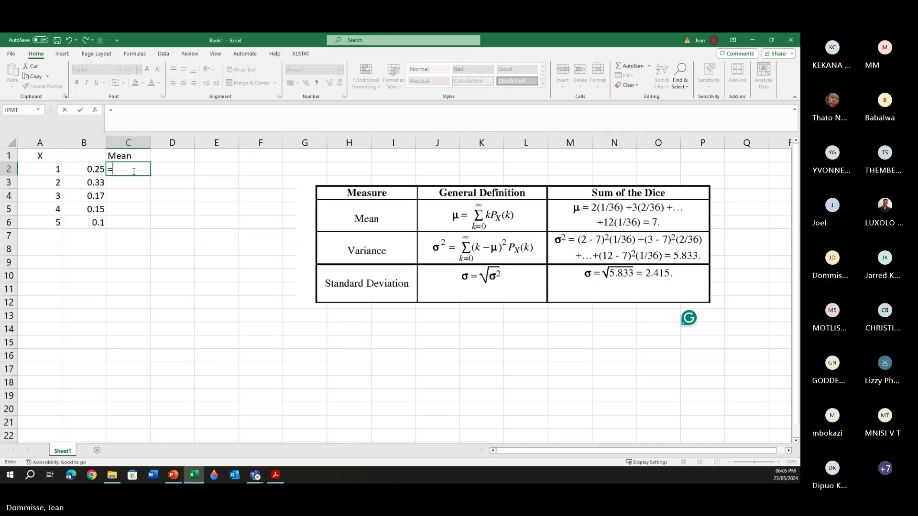
key("Left")
key("Left")
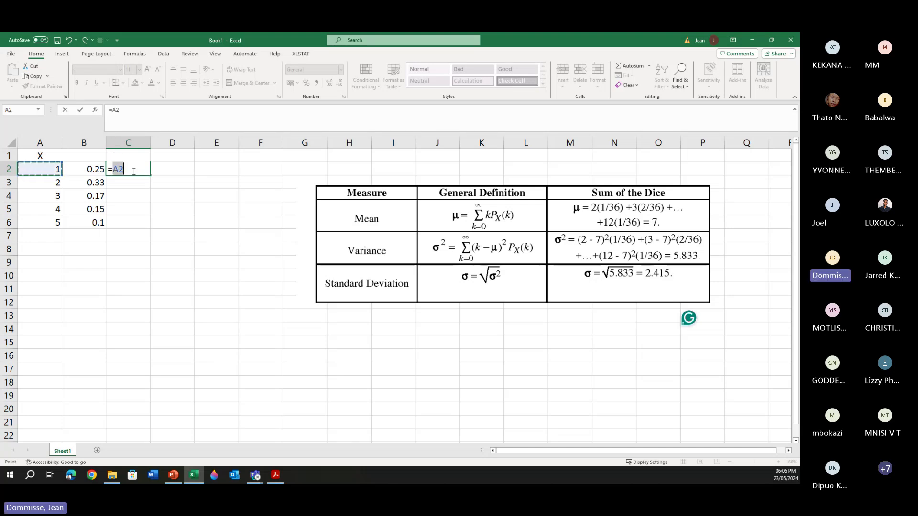
type("*")
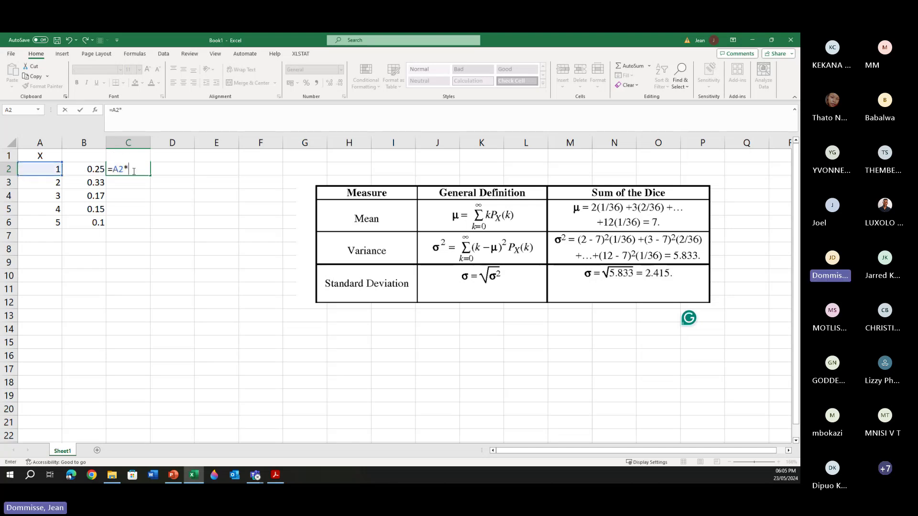
left_click(89, 169)
key("Return")
- Enter the heading P(x) in B1 above the probabilities
left_click(89, 157)
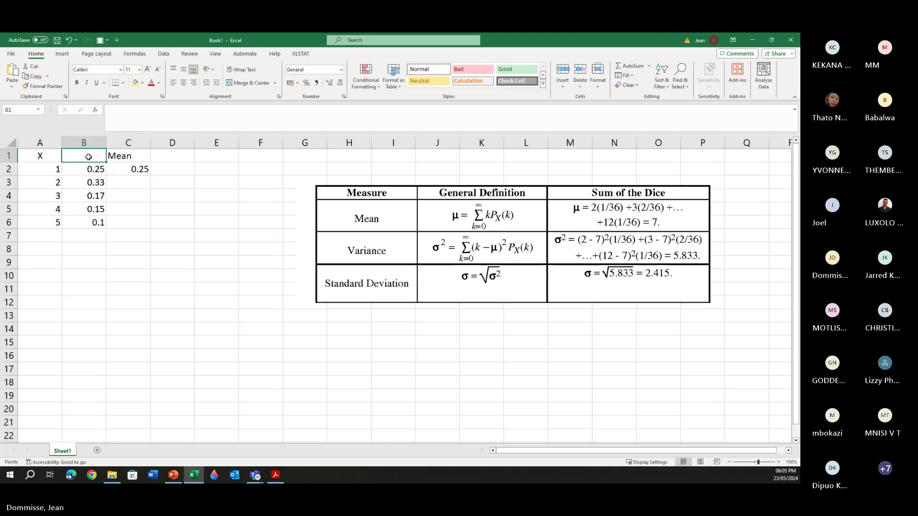
type("P")
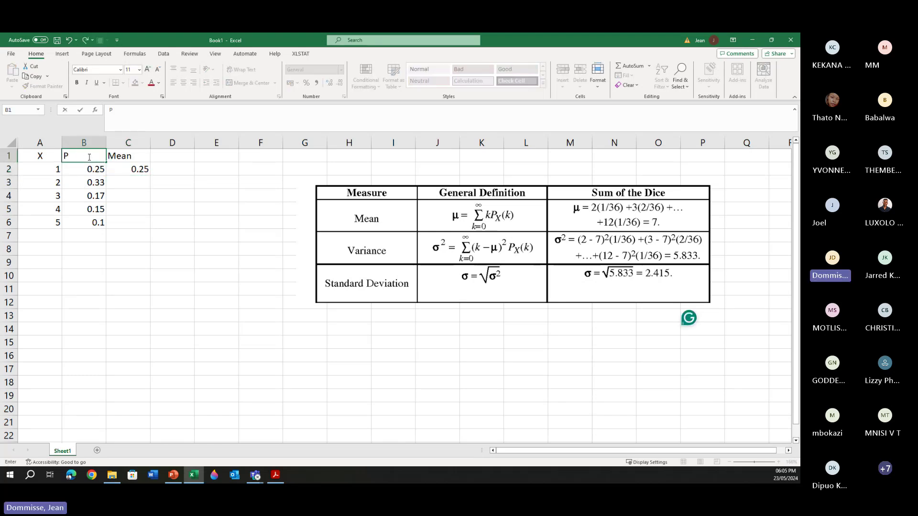
type("(x)")
key("Return")
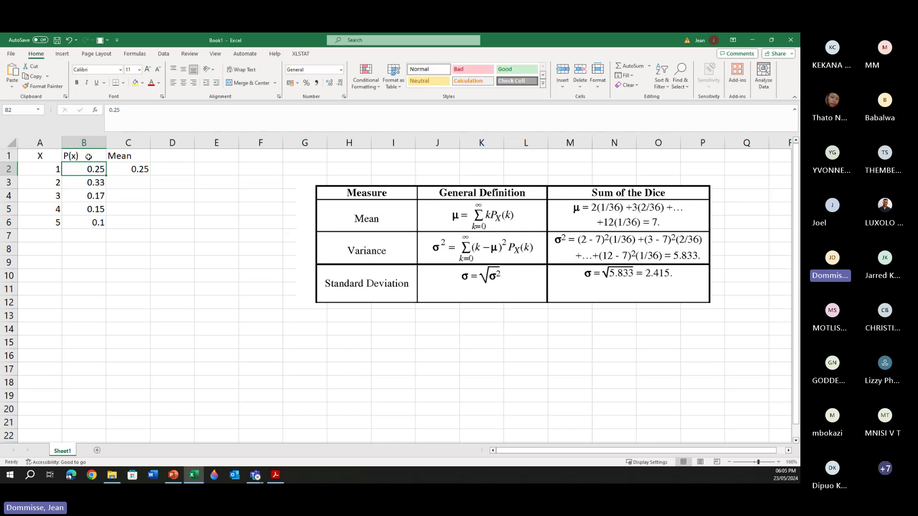
- Fill the product formula from C2 down to C6 and move the Mean label from C1 to B7
left_click(141, 170)
left_click_drag(151, 176, 151, 227)
left_click(128, 162)
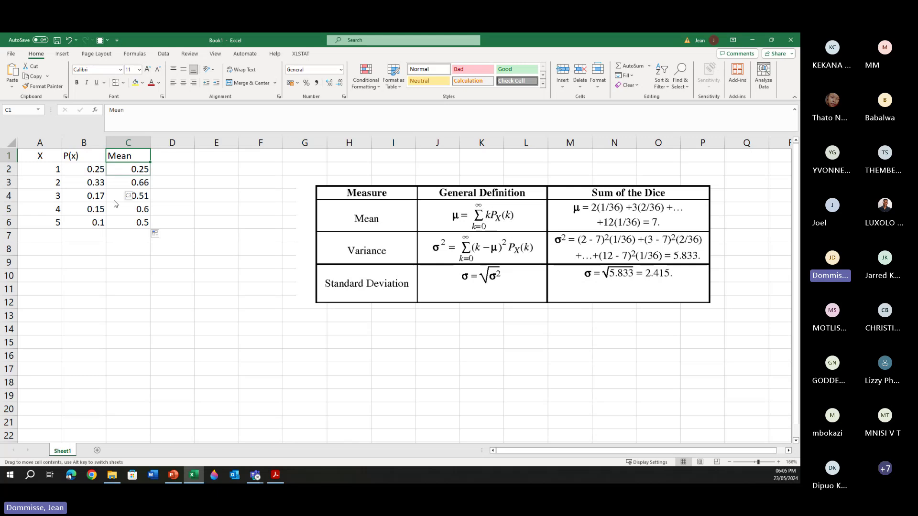
left_click_drag(128, 163, 83, 241)
- Calculate the mean in C7 as the sum of the products in C2:C6
left_click(129, 238)
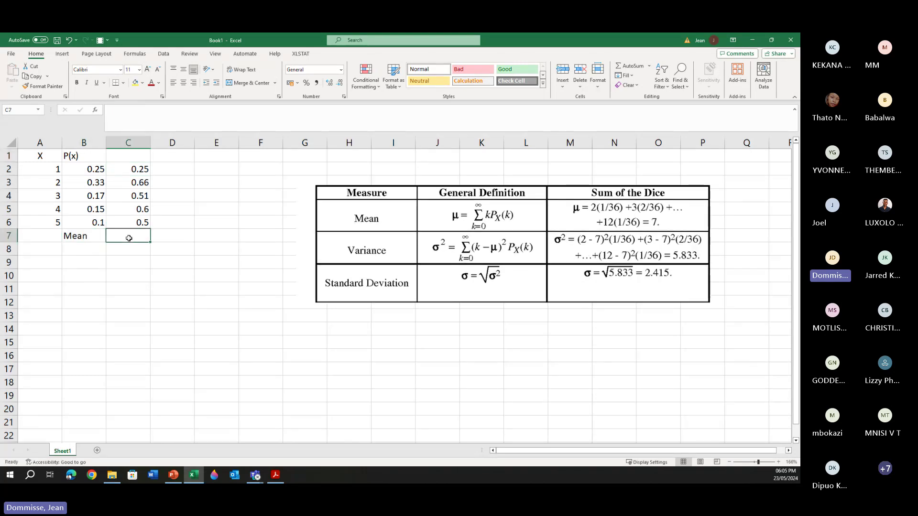
type("=sum(")
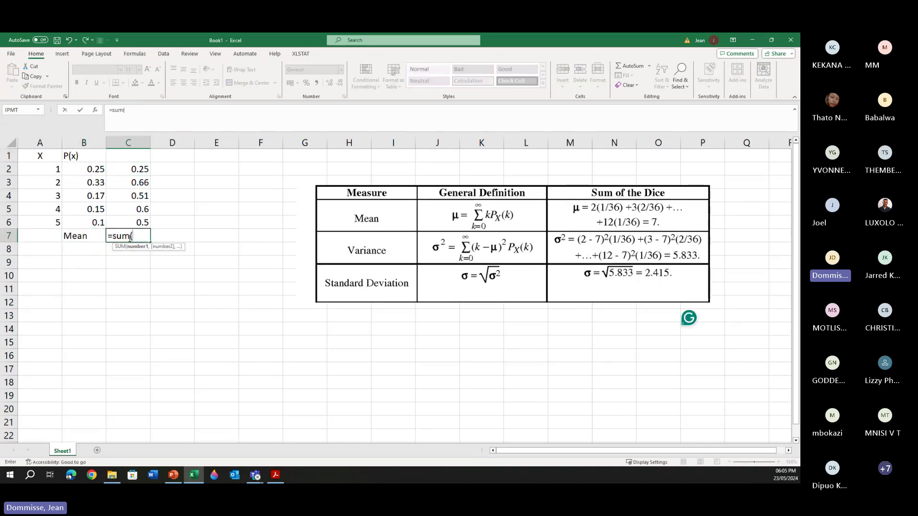
left_click_drag(130, 171, 139, 220)
key("Return")
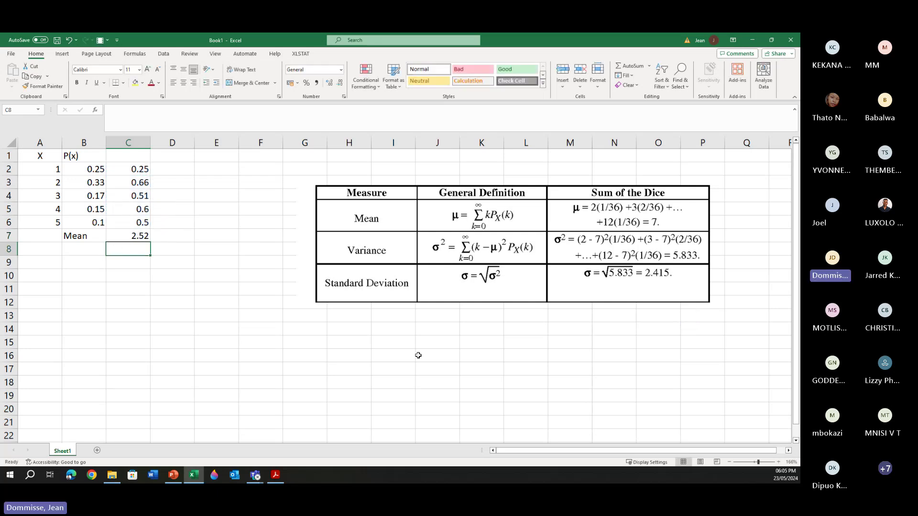
- Enter the formula =(A2-C7)^2*C2 in D2 for the first variance term
left_click(177, 170)
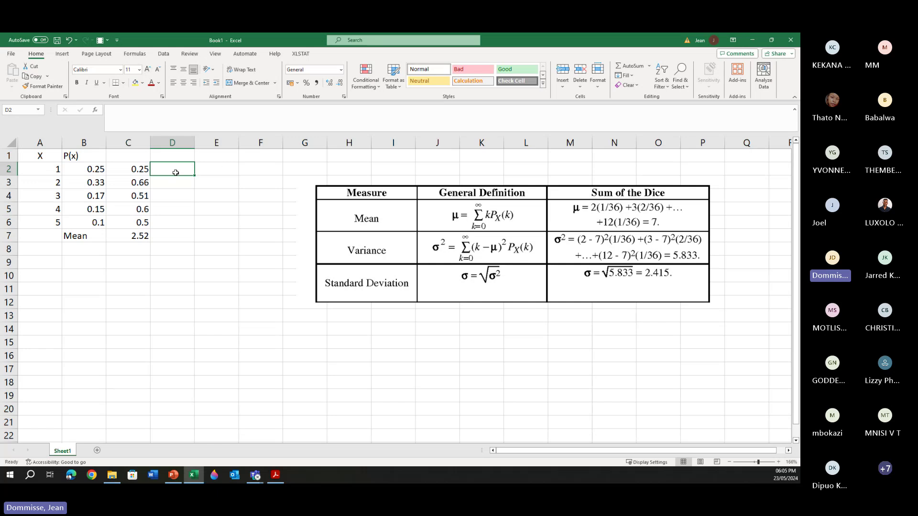
type("=")
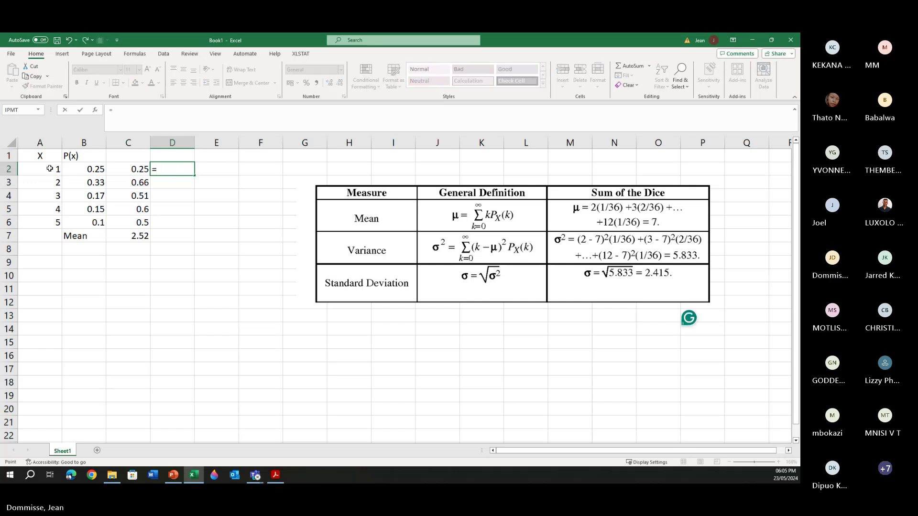
left_click(50, 169)
type("-")
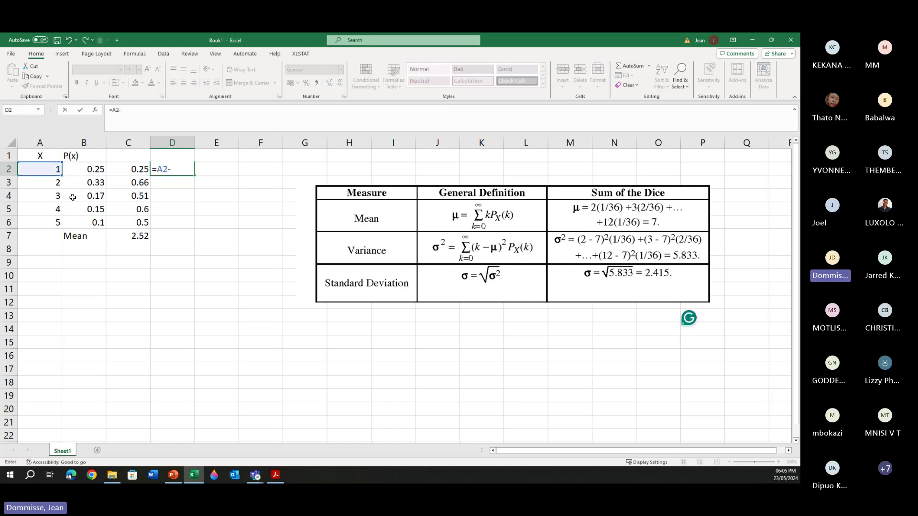
left_click(133, 237)
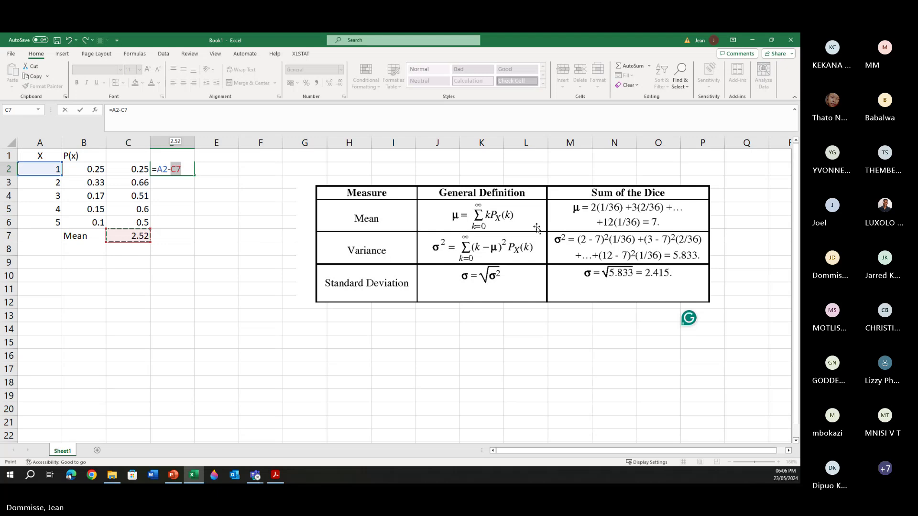
type(")")
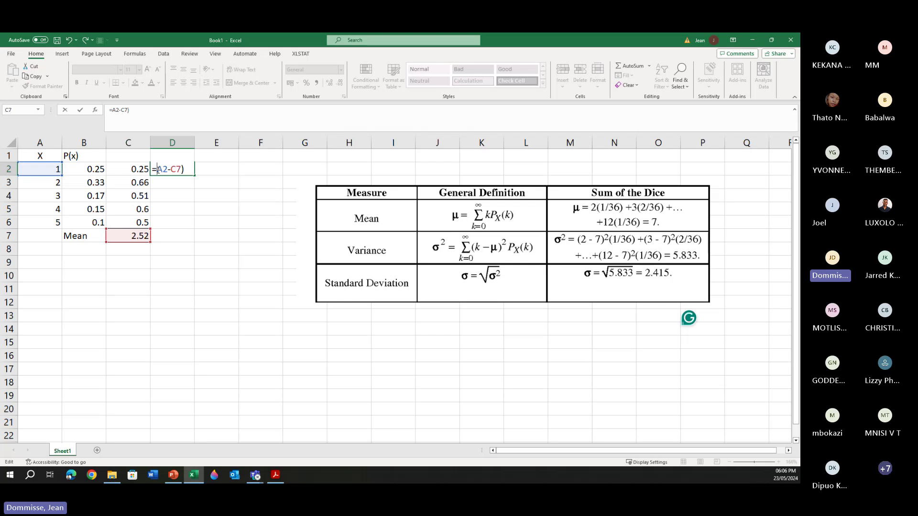
type("(")
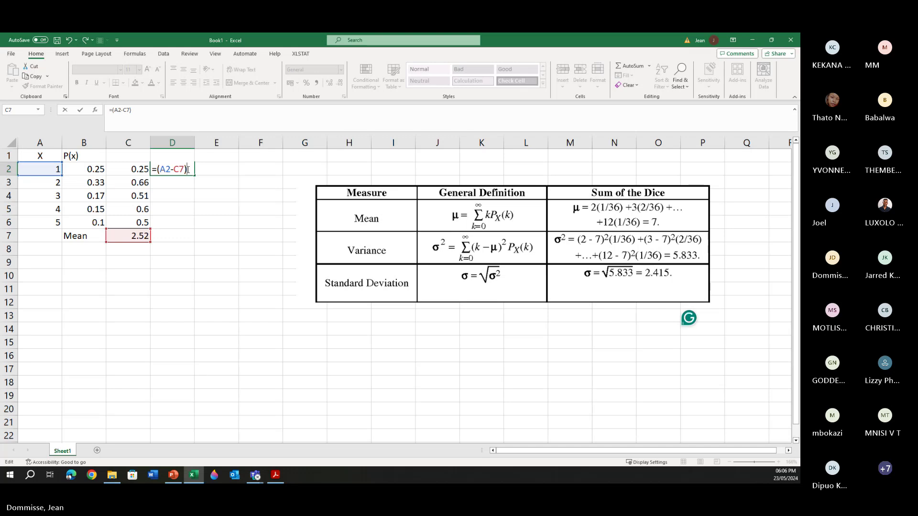
type("^")
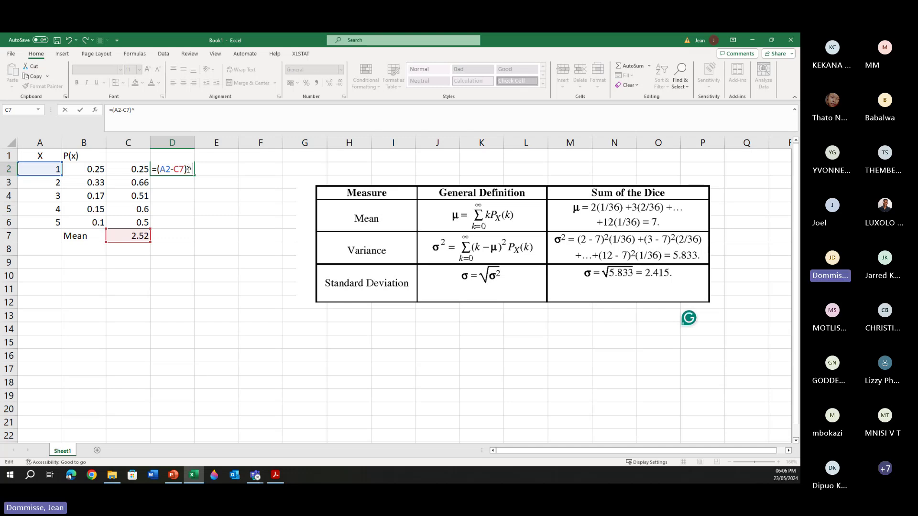
type("2")
type("*")
left_click(136, 173)
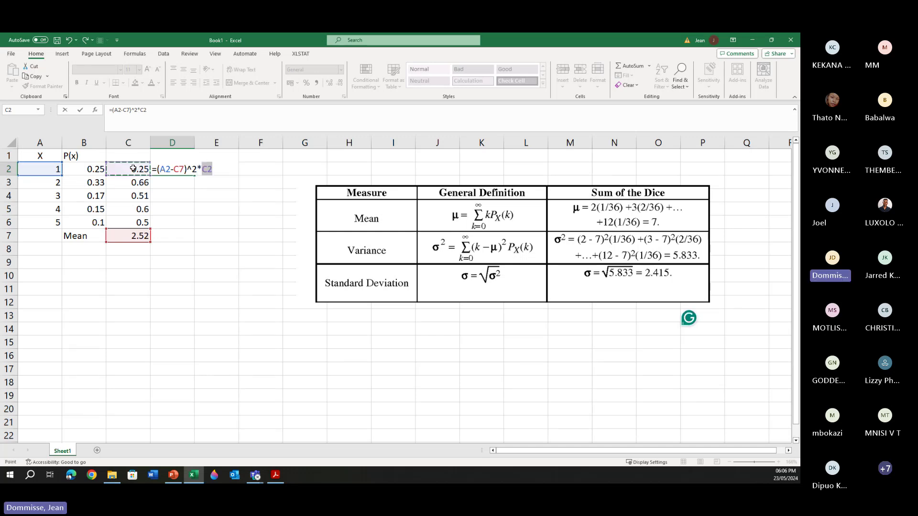
key("Return")
- Fill the variance formula from D2 down to D6 and copy the sum formula from C7 into D7
left_click(189, 173)
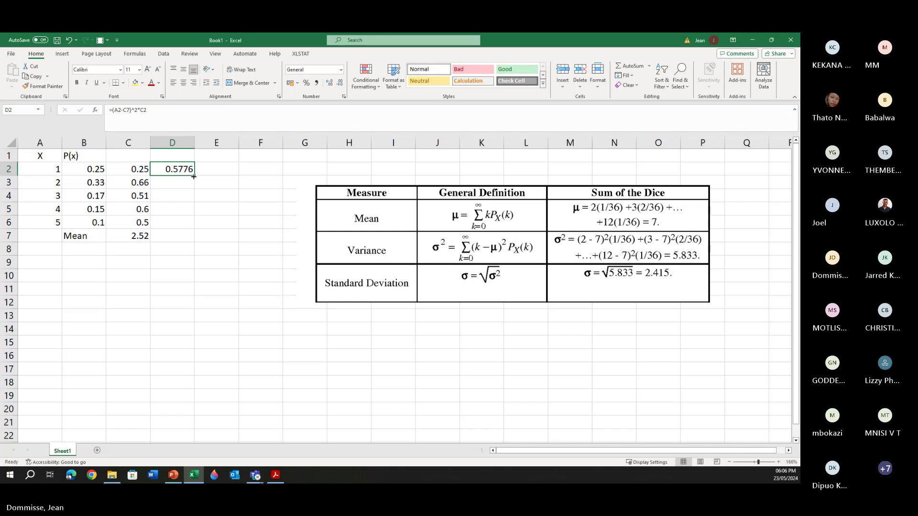
left_click_drag(193, 175, 191, 226)
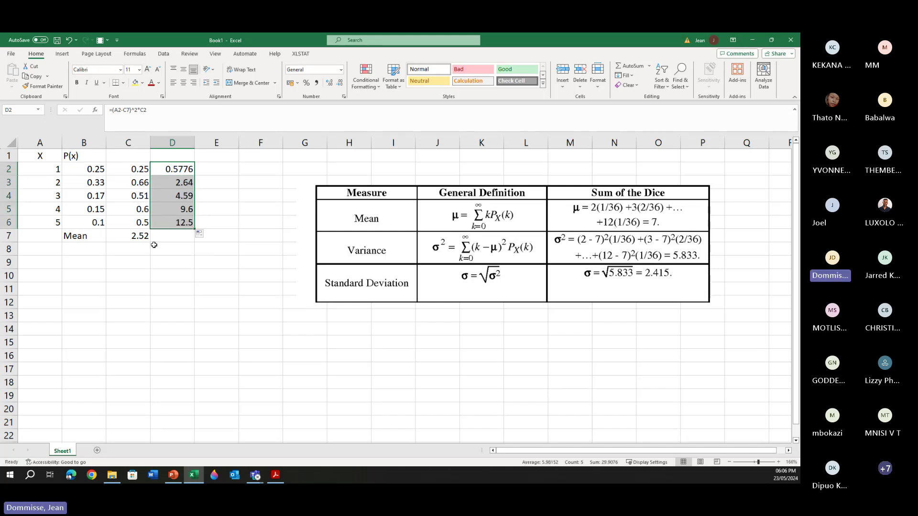
left_click(133, 235)
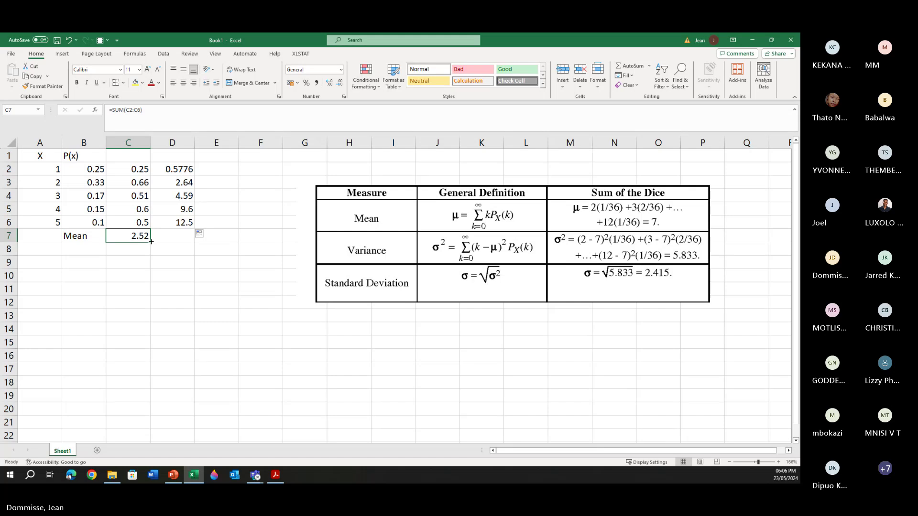
left_click_drag(150, 241, 181, 244)
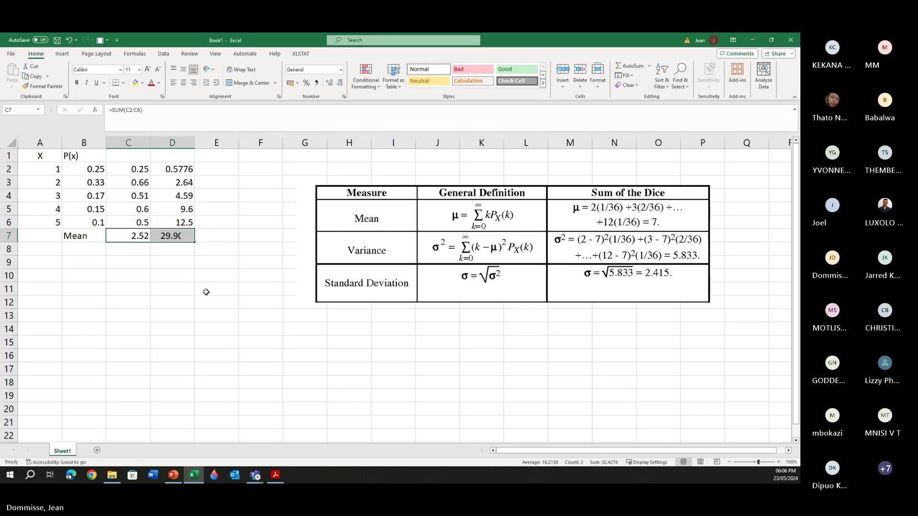
- Format the total in D7 to show two decimal places
left_click(191, 237)
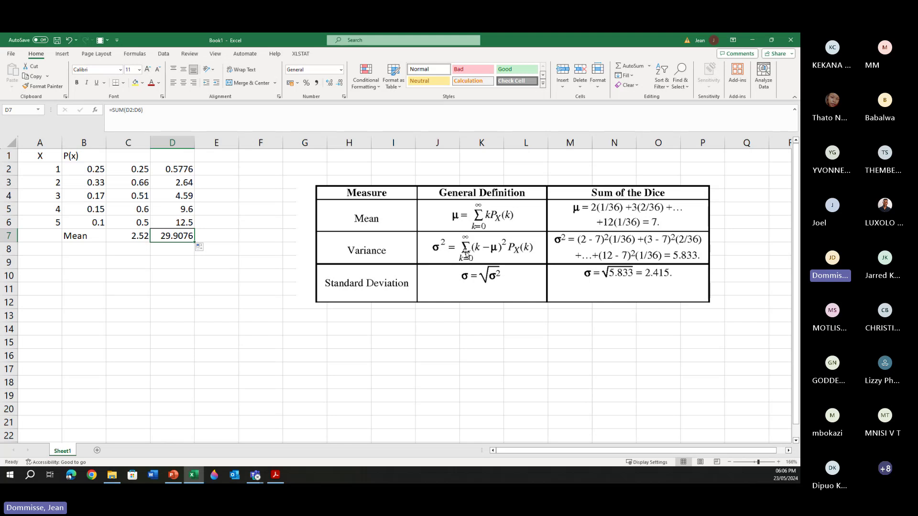
left_click(328, 83)
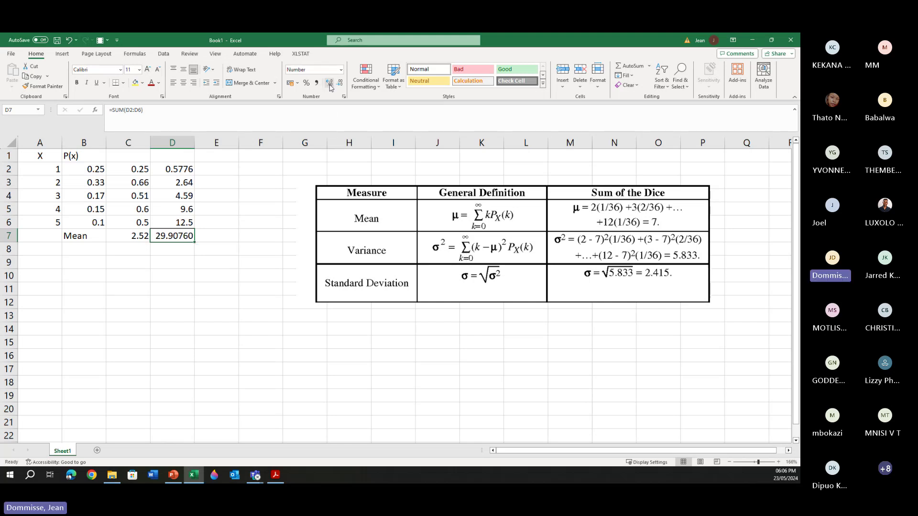
left_click(339, 85)
left_click(339, 85)
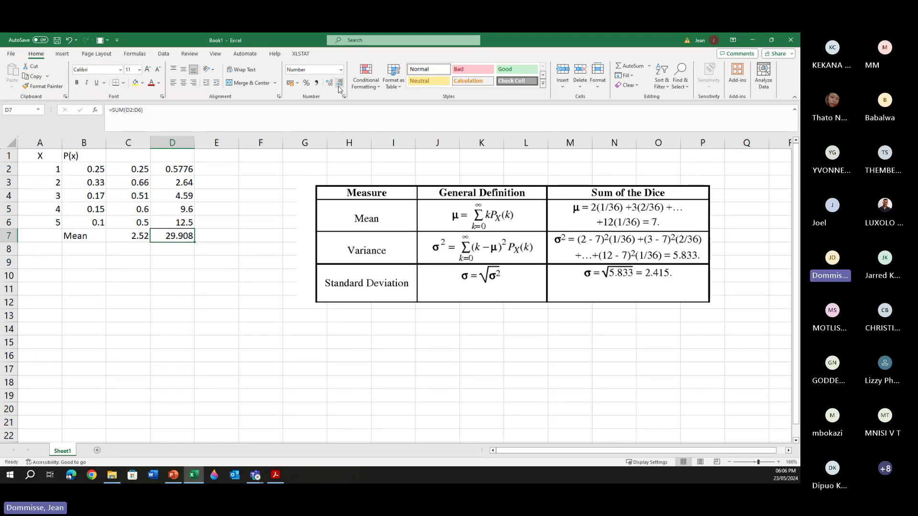
left_click(339, 85)
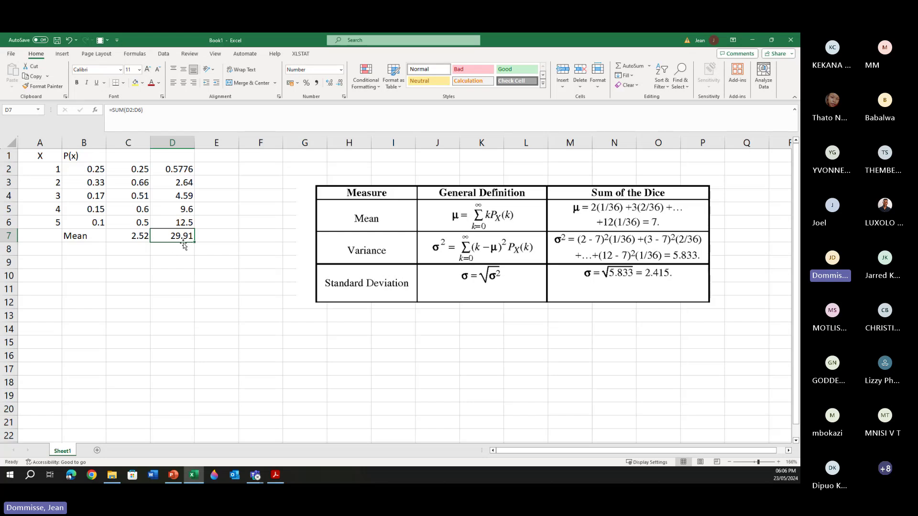
- Move the variance total from D7 to D8 and enter the label Variance in B8
left_click_drag(184, 246, 185, 258)
left_click(84, 248)
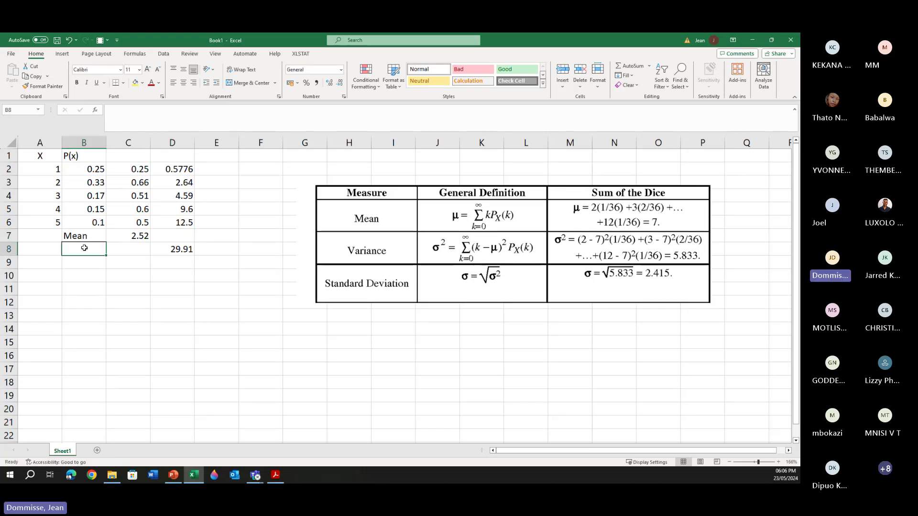
type("Varianc")
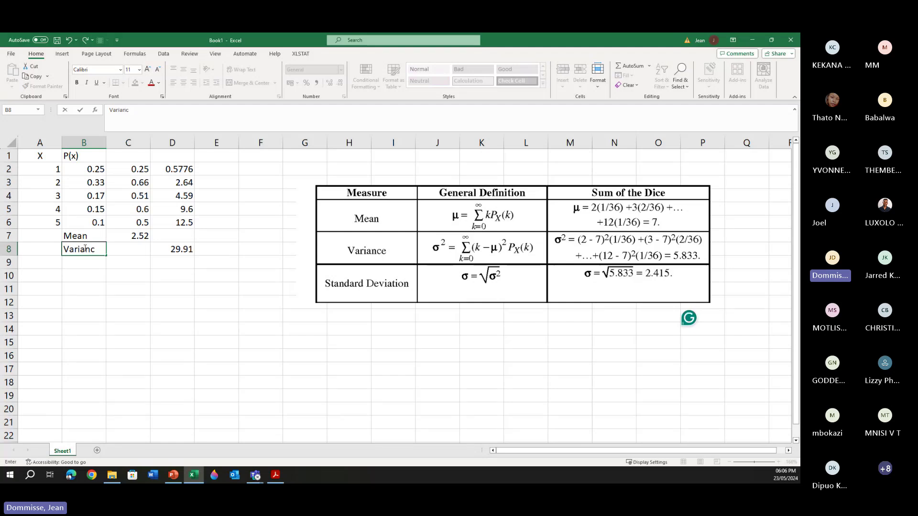
type("e")
key("Return")
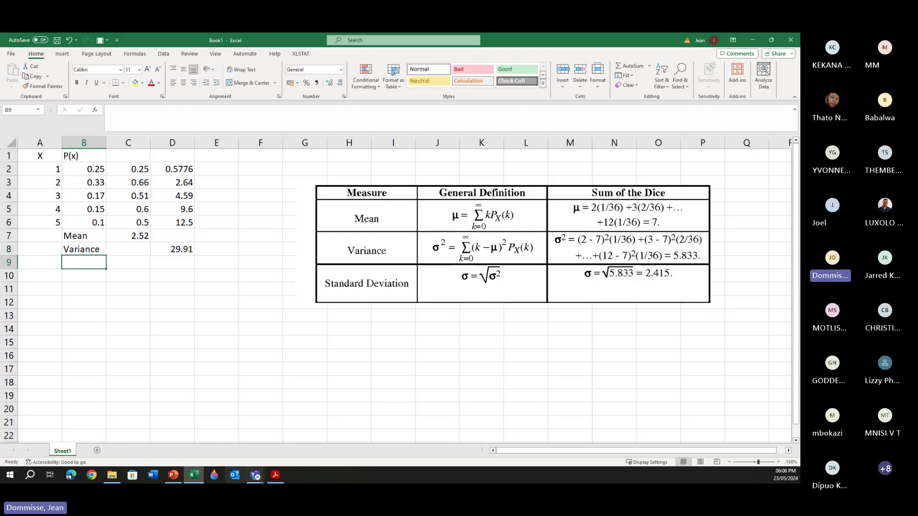
- Compare the worksheet's variance total with the Question 5 answer options on the PowerPoint slide and return to Excel
left_click(174, 476)
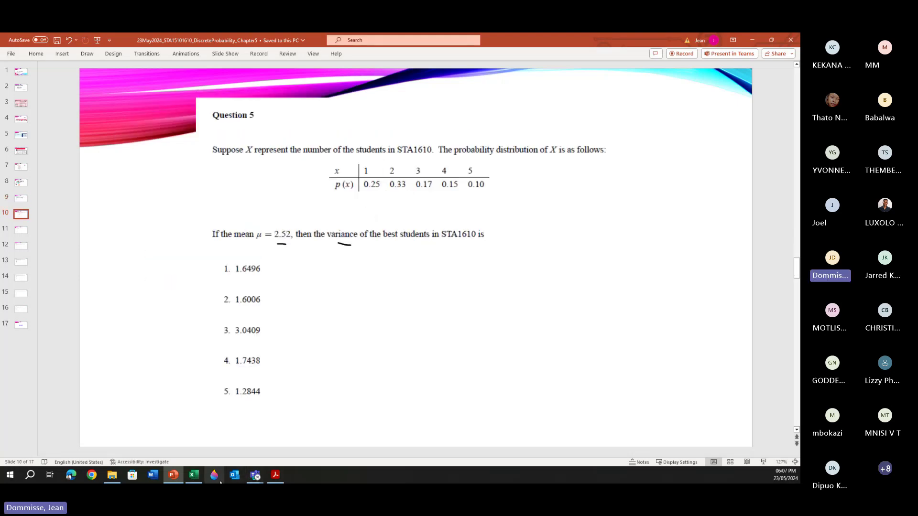
left_click(194, 475)
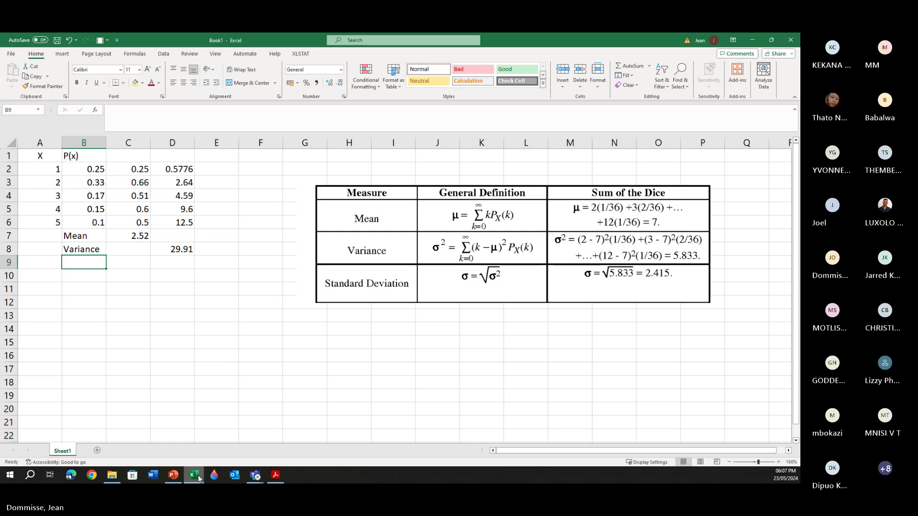
left_click(198, 477)
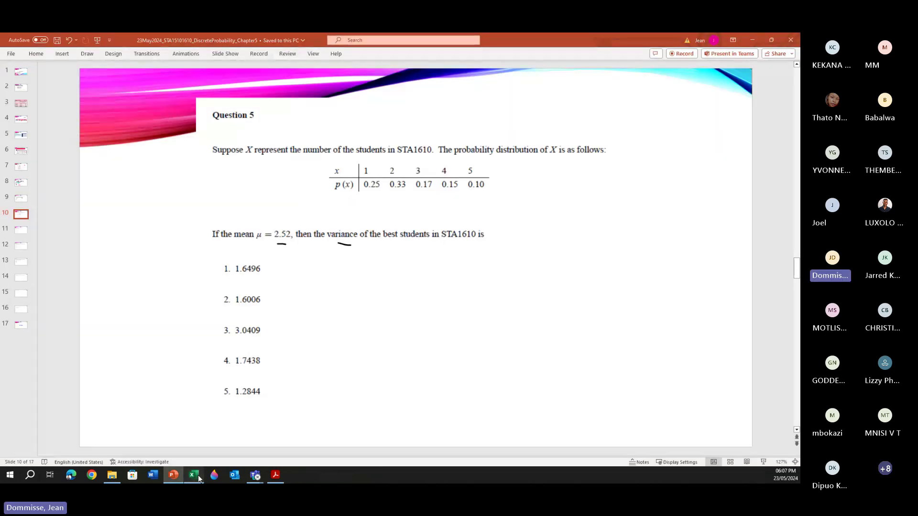
left_click(198, 477)
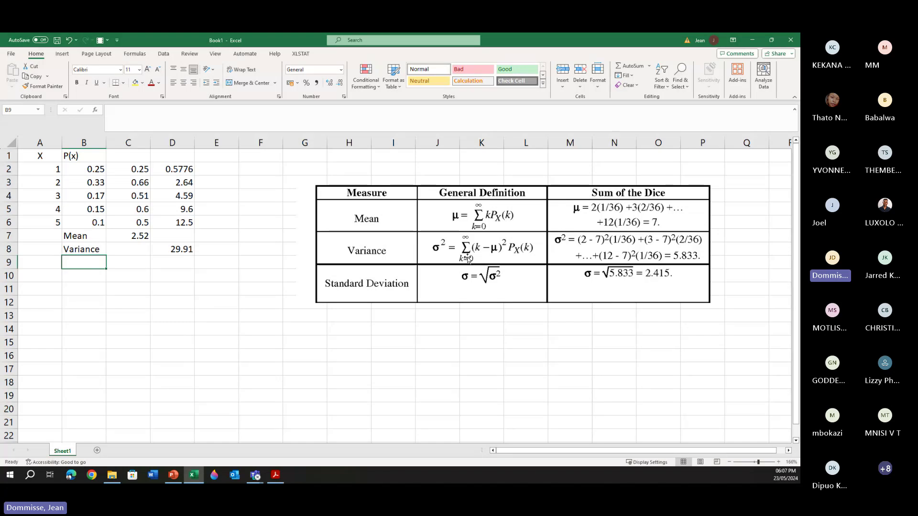
- Inspect the variance term formulas in D2 and D3
double_click(187, 169)
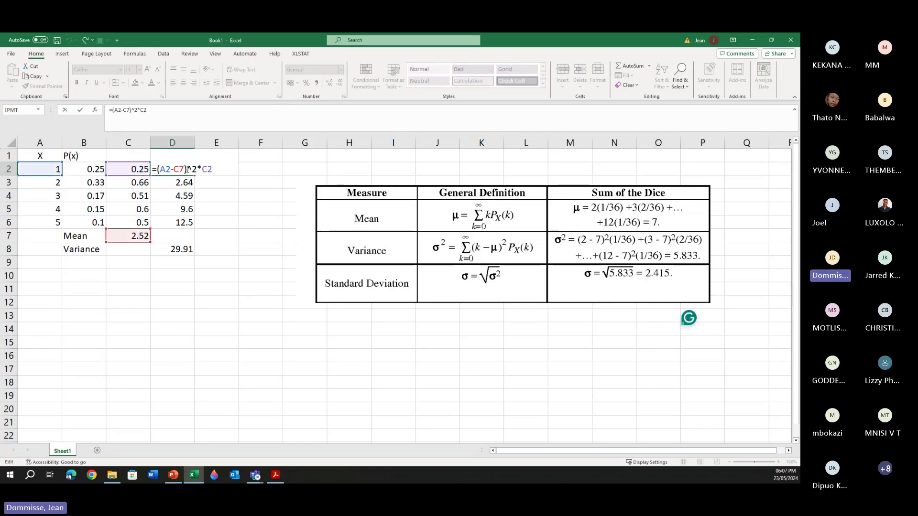
key("Return")
double_click(173, 183)
key("Return")
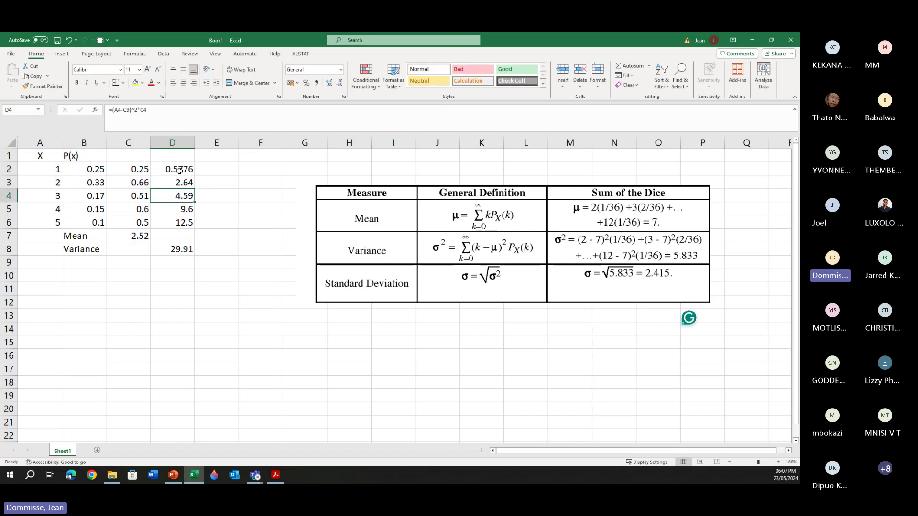
- Try making the C2 reference in D2 absolute, as =(A2-C7)^2*$C$2, and fill the formula down to D6
left_click(179, 171)
left_click(139, 110)
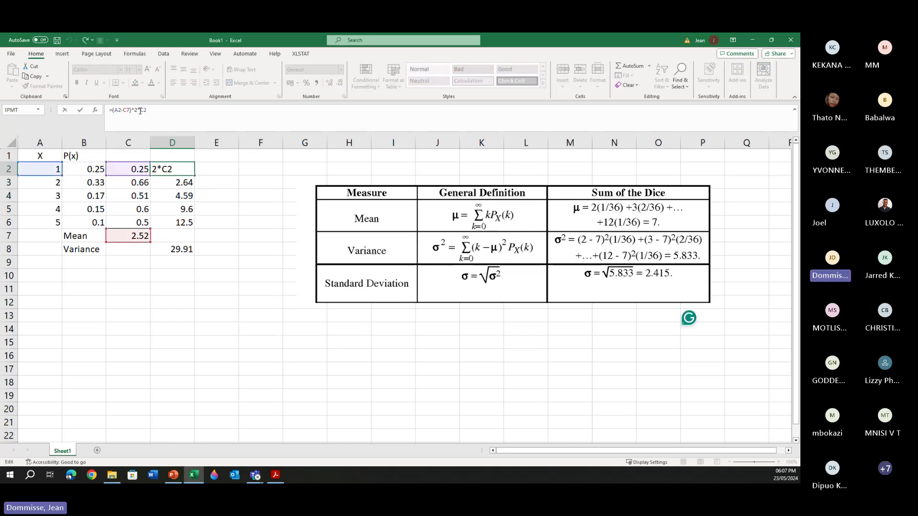
type("$")
left_click(147, 111)
type("$")
key("Return")
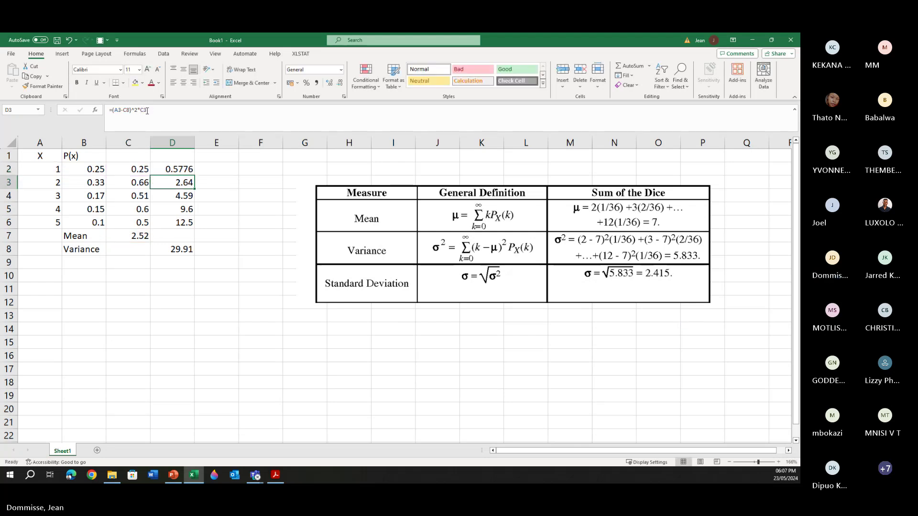
left_click(189, 172)
left_click_drag(194, 177, 196, 230)
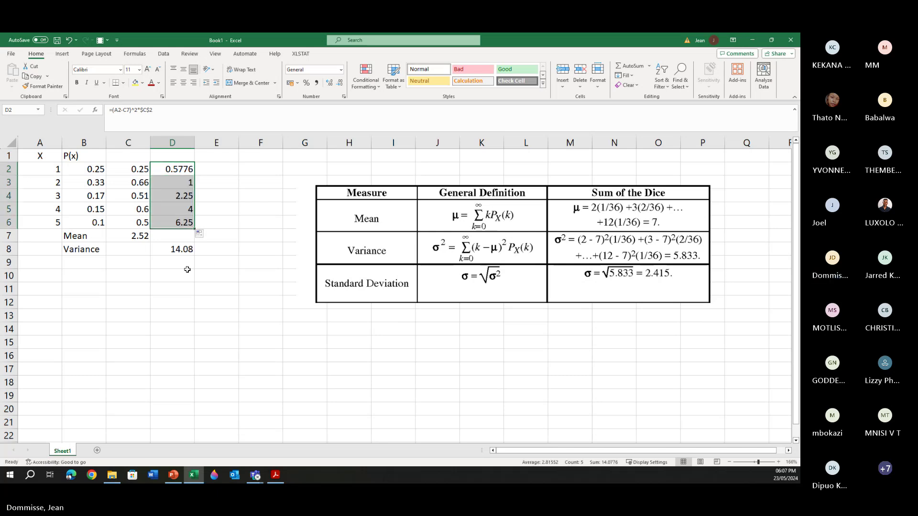
left_click(184, 250)
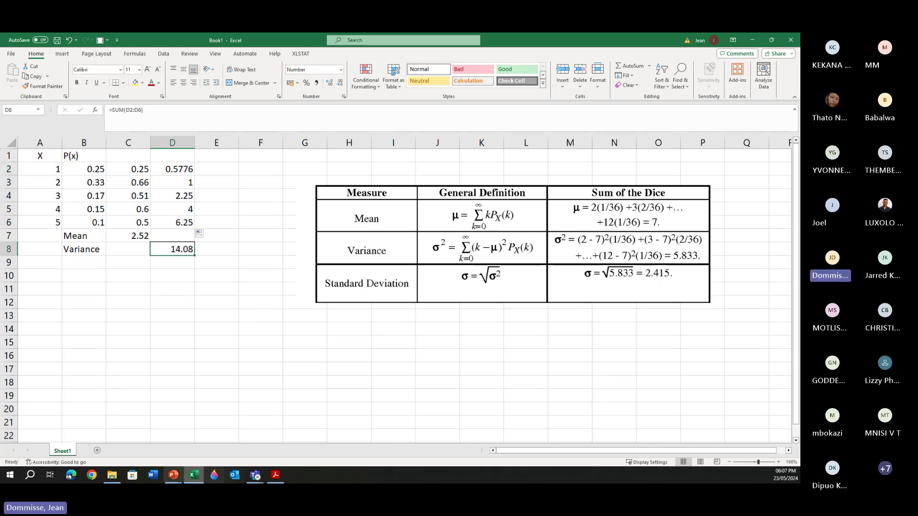
- Recheck the Question 5 slide in PowerPoint, return to Excel, and examine the cell references used by the formulas in D2 and D3
left_click(174, 475)
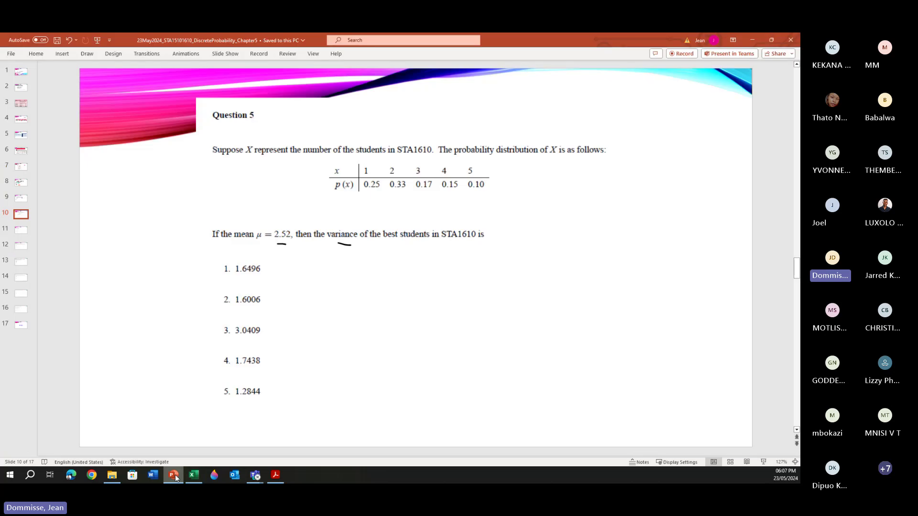
left_click(193, 475)
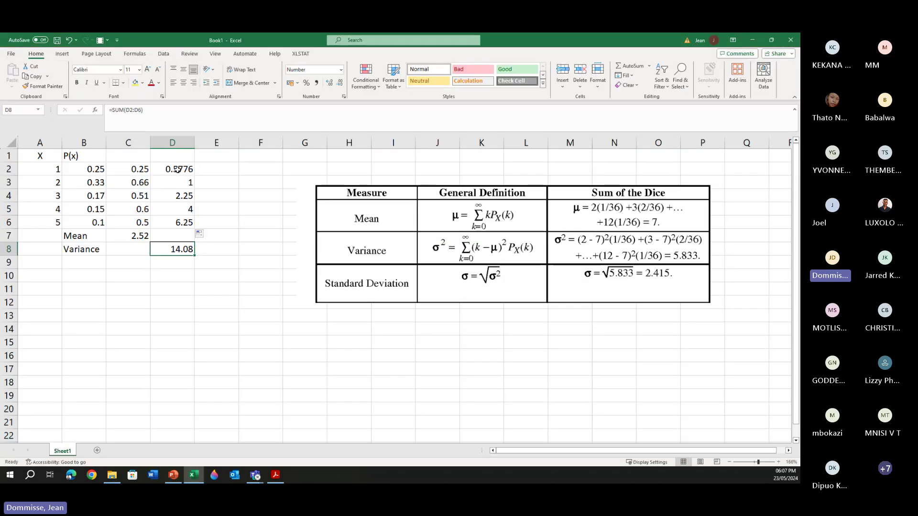
double_click(178, 170)
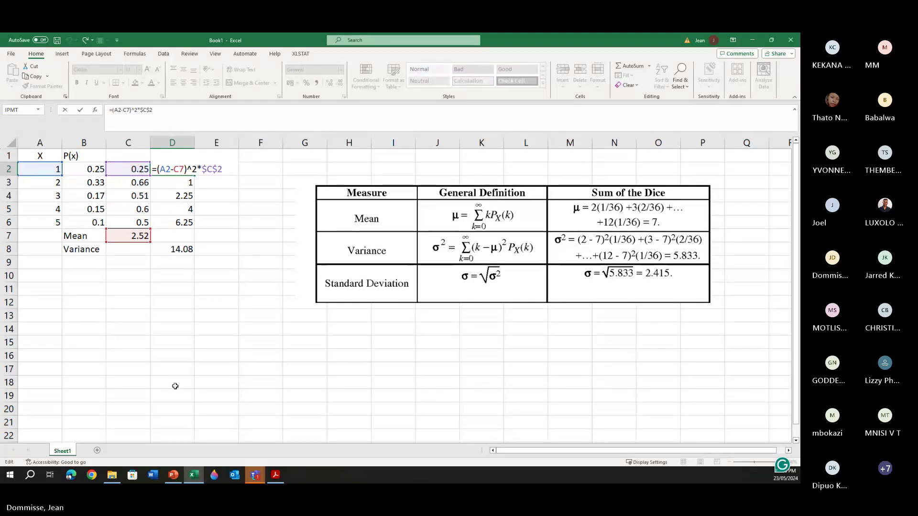
left_click(178, 182)
double_click(178, 182)
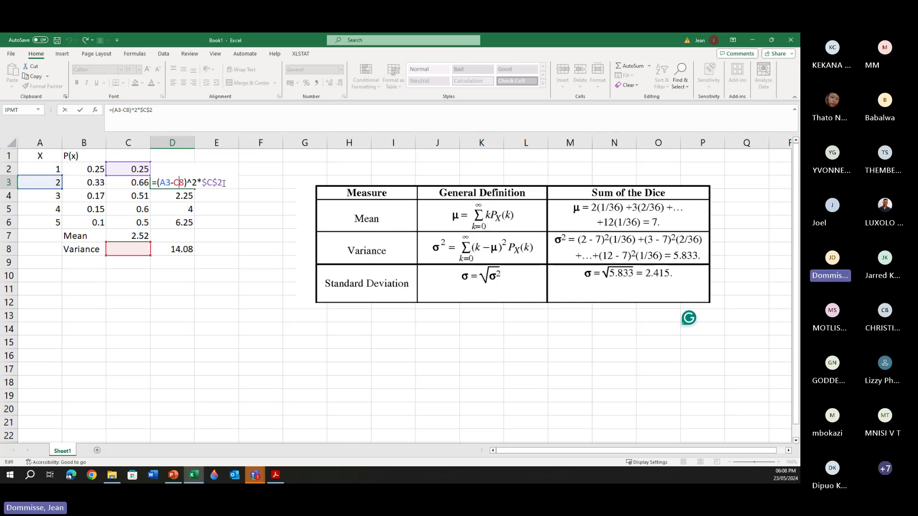
key("Return")
key("Up")
key("Up")
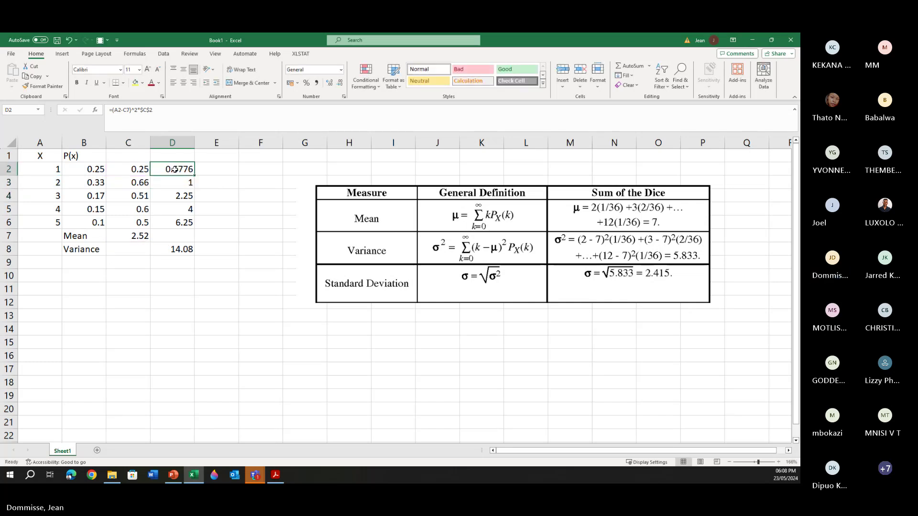
- Try swapping the referenced cells in the D2 formula so it reads =(A2-C2)^2*$C$7
key("F2")
left_click_drag(128, 232, 127, 156)
left_click_drag(126, 175, 127, 237)
left_click_drag(122, 167, 123, 181)
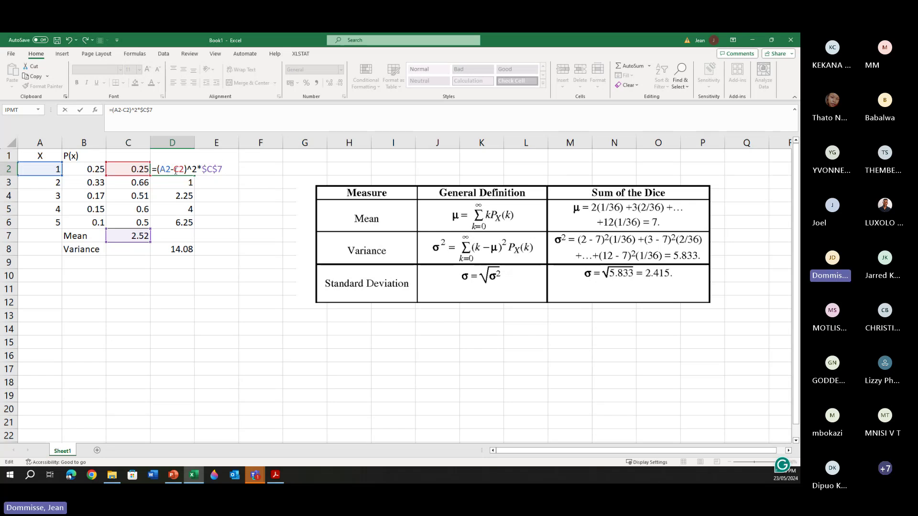
- Rewrite the D2 variance term as =(A2-$C$7)^2*B2, with an absolute reference to the mean
left_click_drag(223, 169, 160, 169)
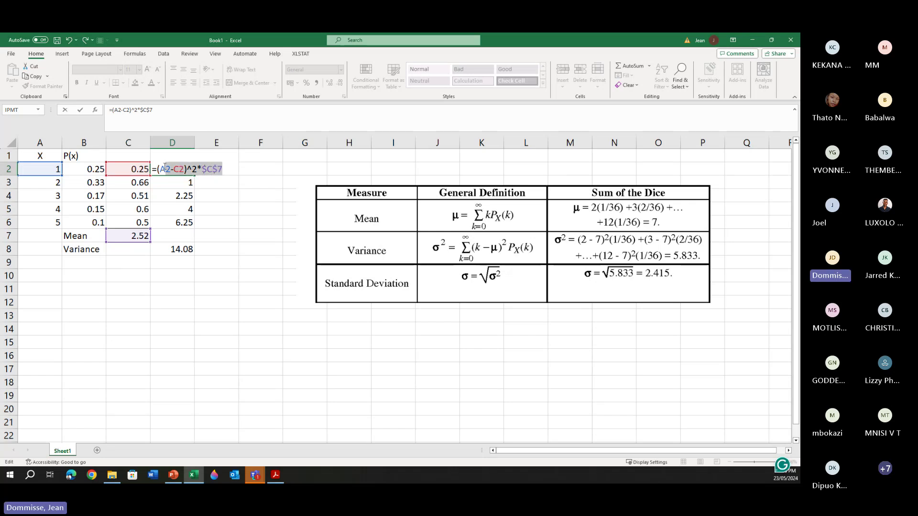
key("BackSpace")
key("BackSpace")
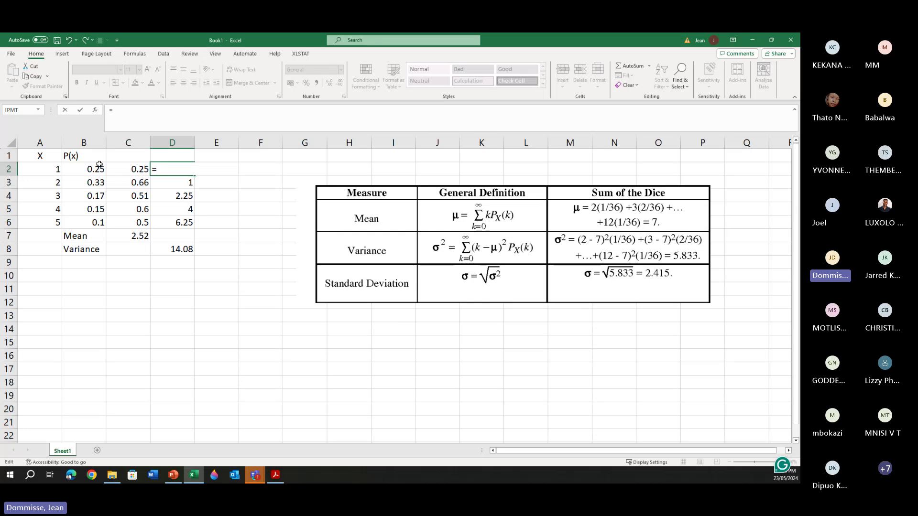
type("(")
left_click(48, 170)
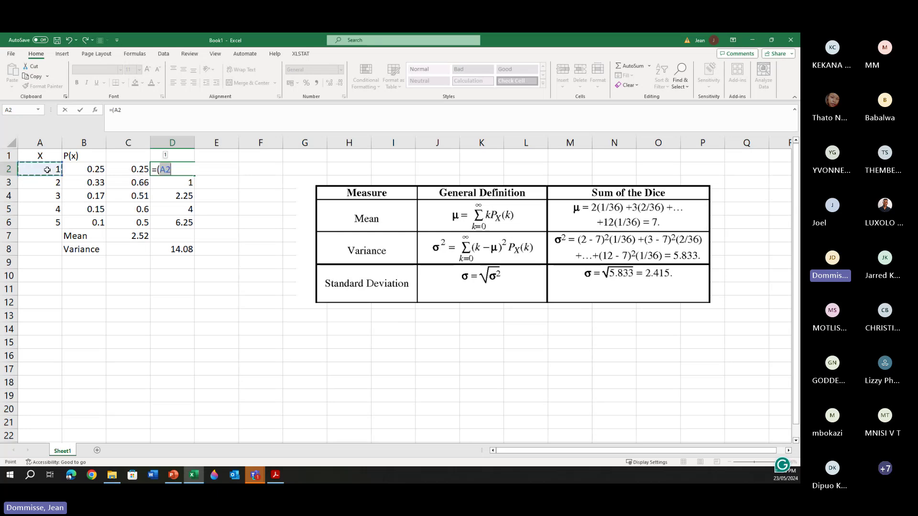
type("-")
left_click(126, 238)
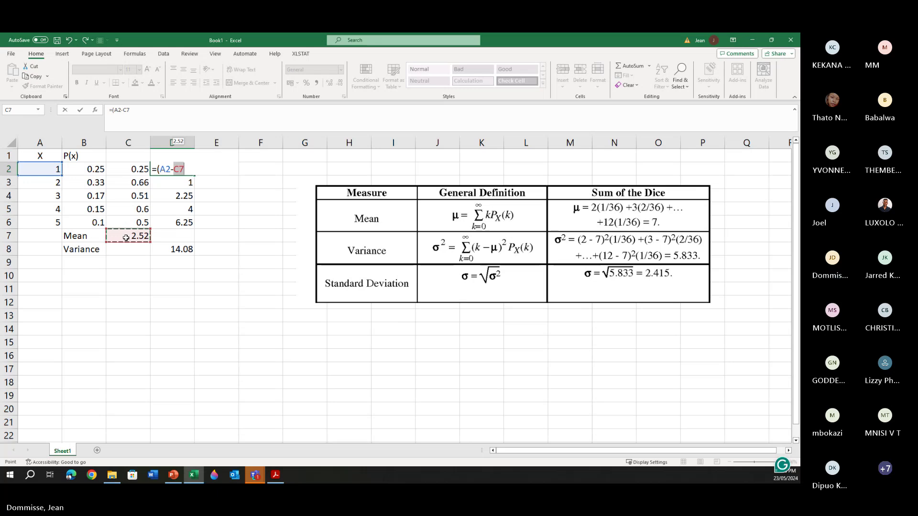
left_click(174, 169)
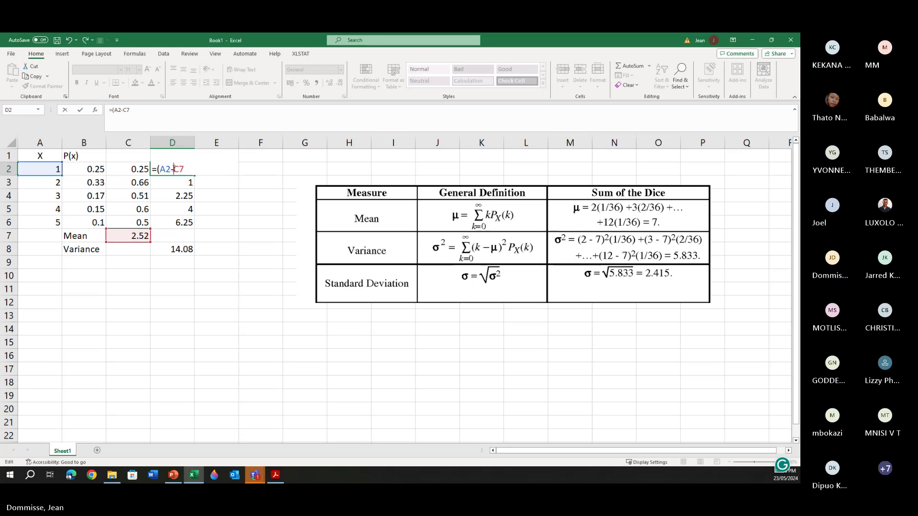
type("$")
left_click(184, 169)
type("$7")
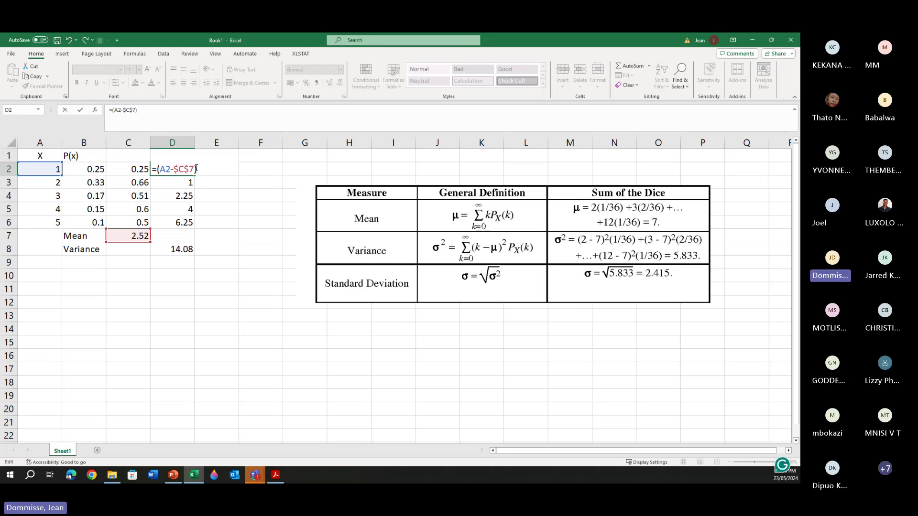
type("2*")
left_click(93, 170)
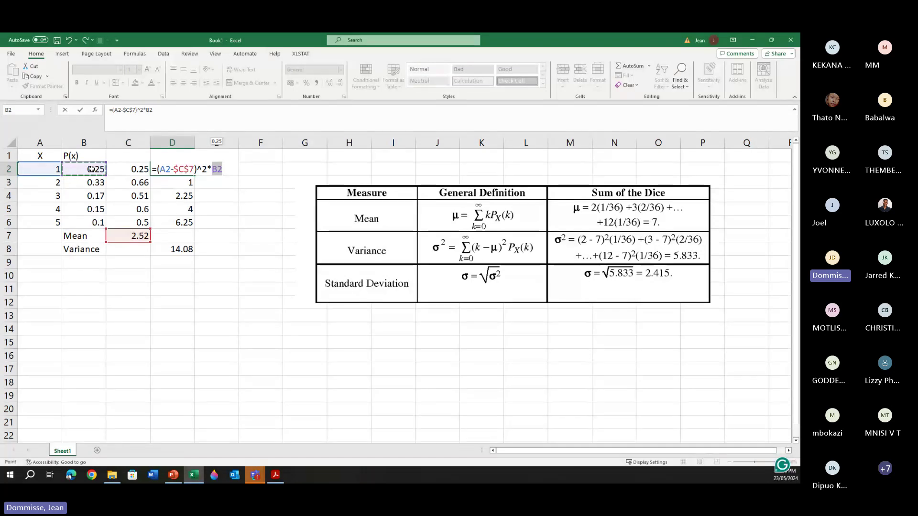
key("Return")
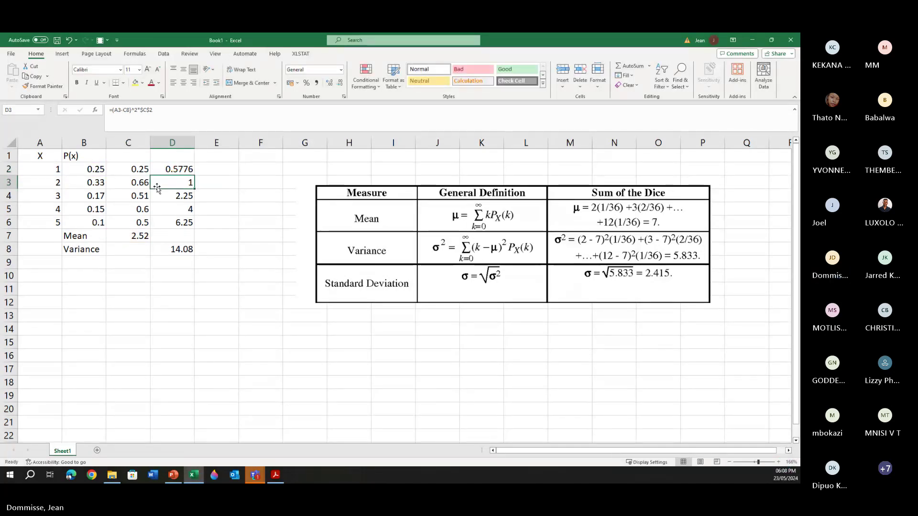
- Fill the corrected formula from D2 down to D6 and format these cells to show three decimal places
left_click(175, 171)
left_click_drag(194, 175, 196, 228)
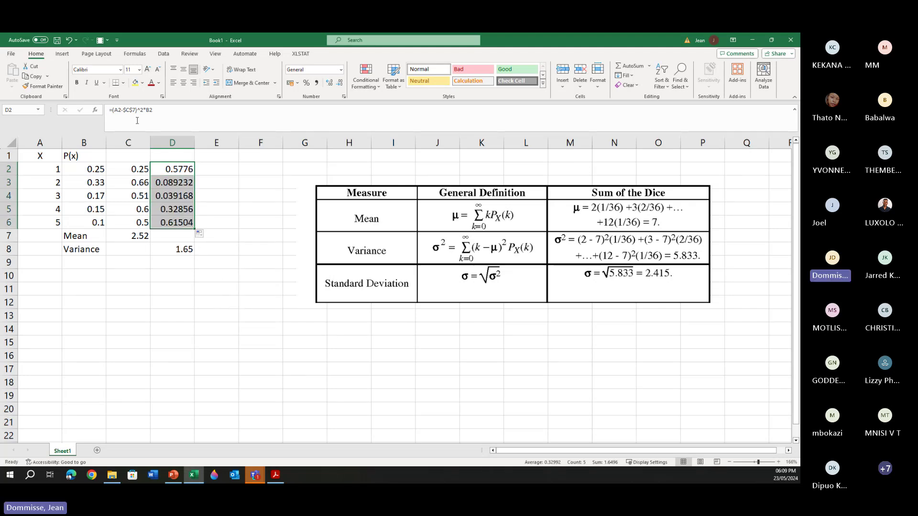
left_click(331, 84)
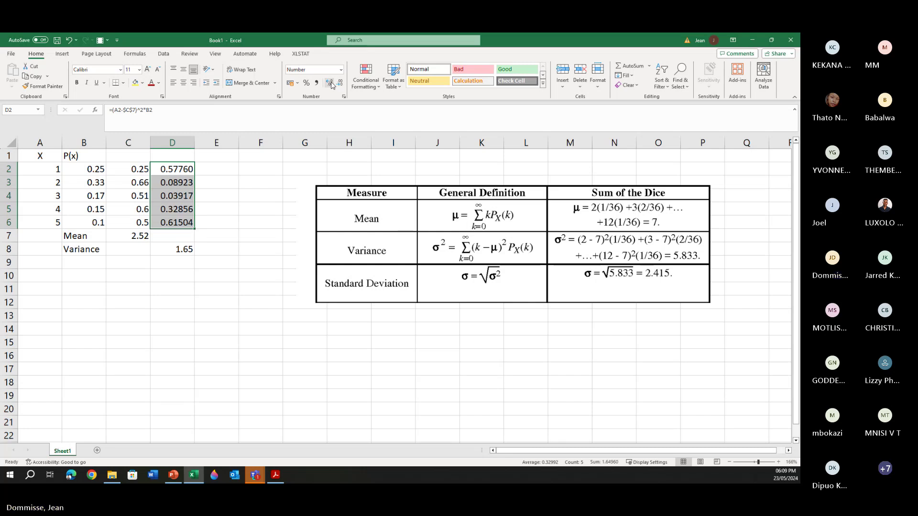
left_click(332, 84)
left_click(339, 84)
left_click(339, 84)
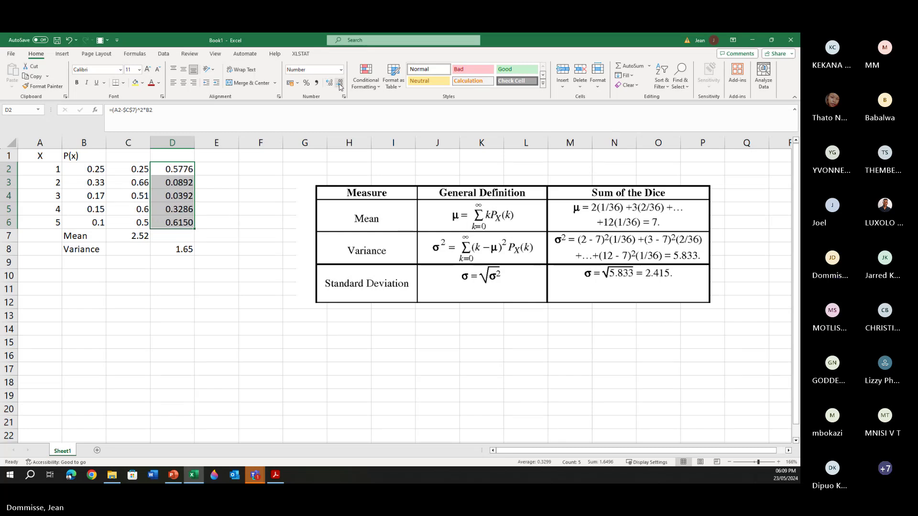
left_click(340, 85)
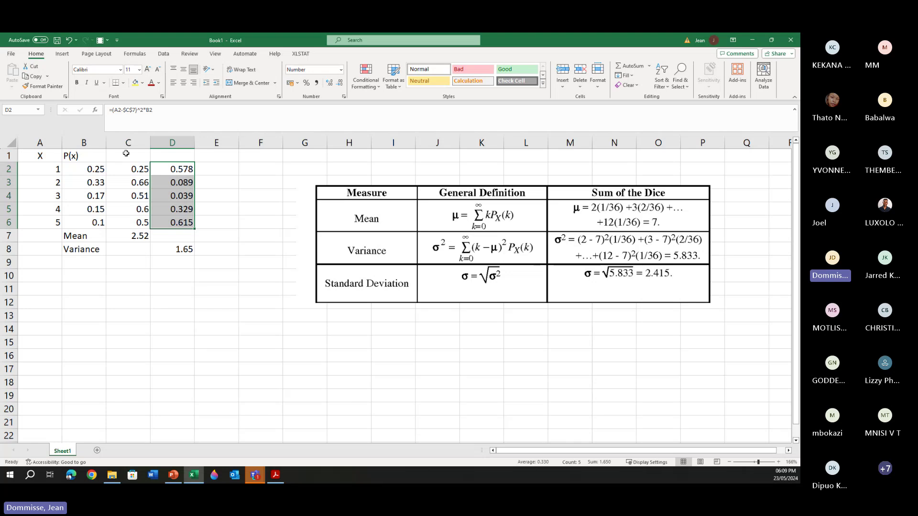
- Check the answer options on the PowerPoint slide, return to Excel, and format the variance total in D8 to four decimal places
left_click(170, 480)
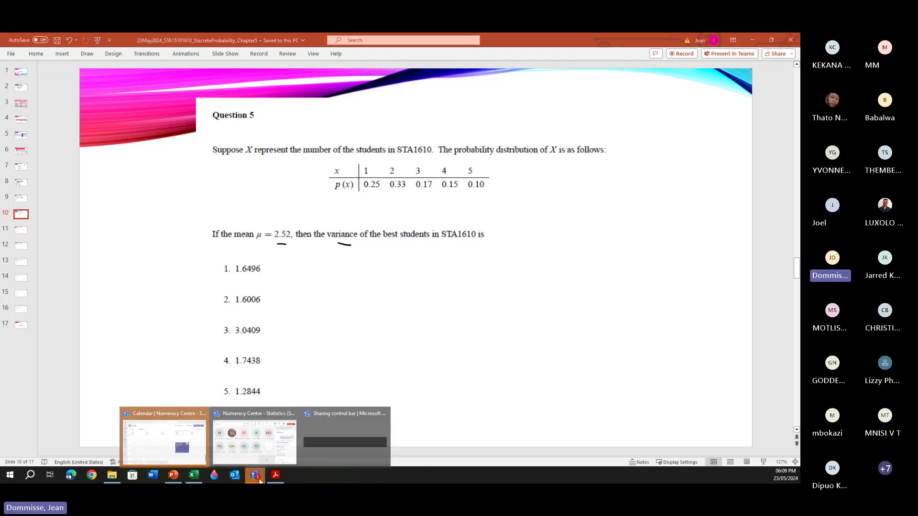
left_click(193, 474)
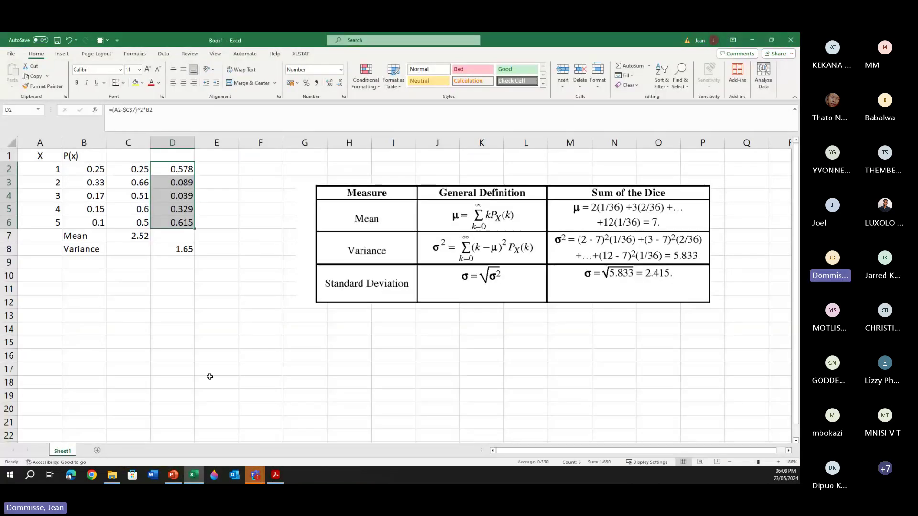
left_click(184, 249)
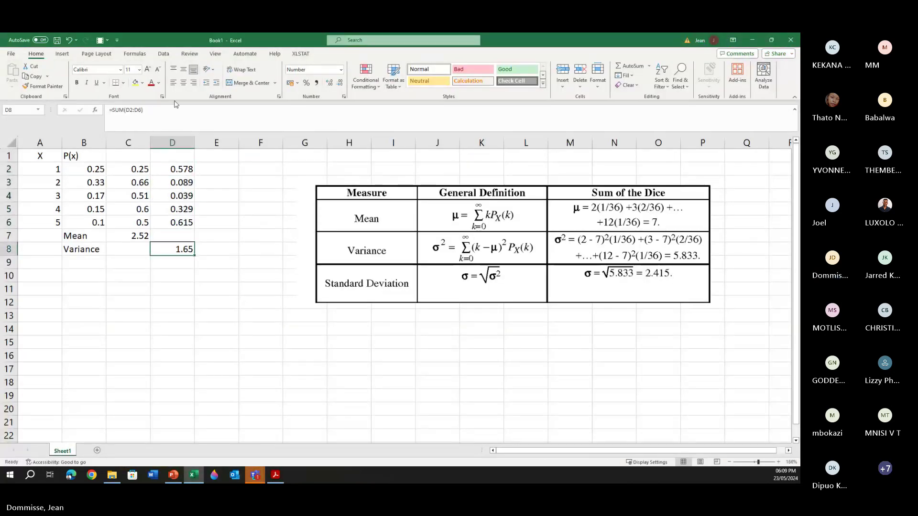
left_click(329, 83)
left_click(328, 83)
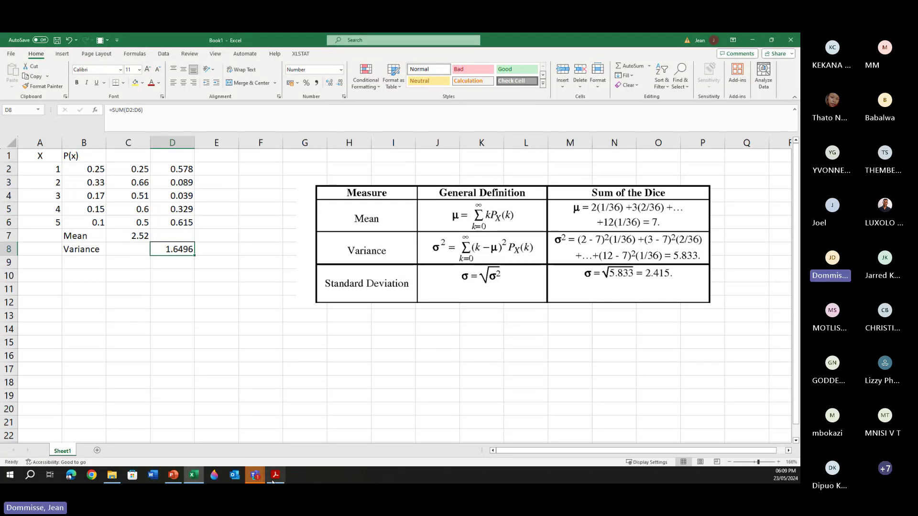
- Switch to PowerPoint and circle answer option 1 of Question 5 with the pink pen
left_click(173, 475)
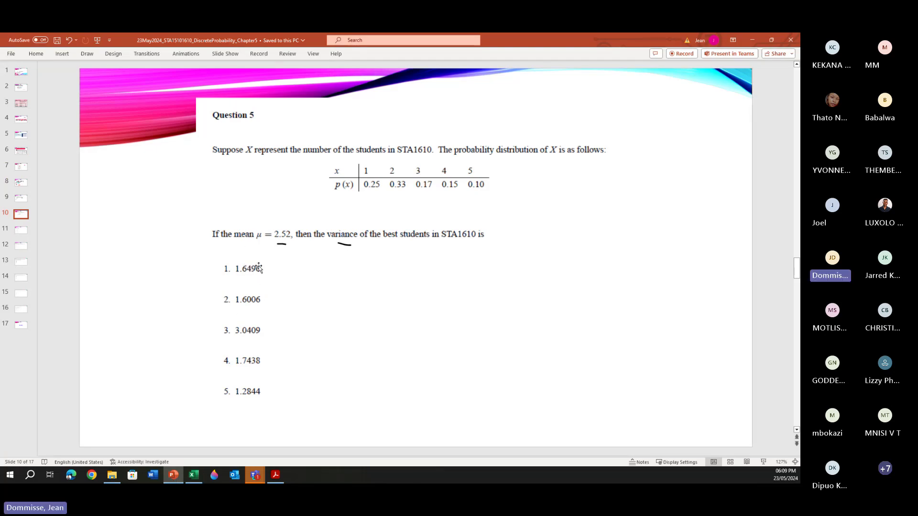
left_click(87, 53)
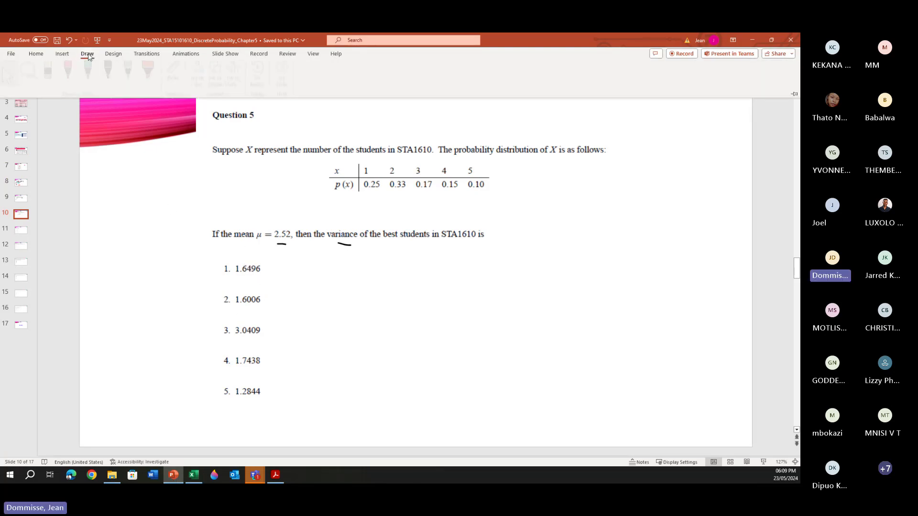
left_click(73, 78)
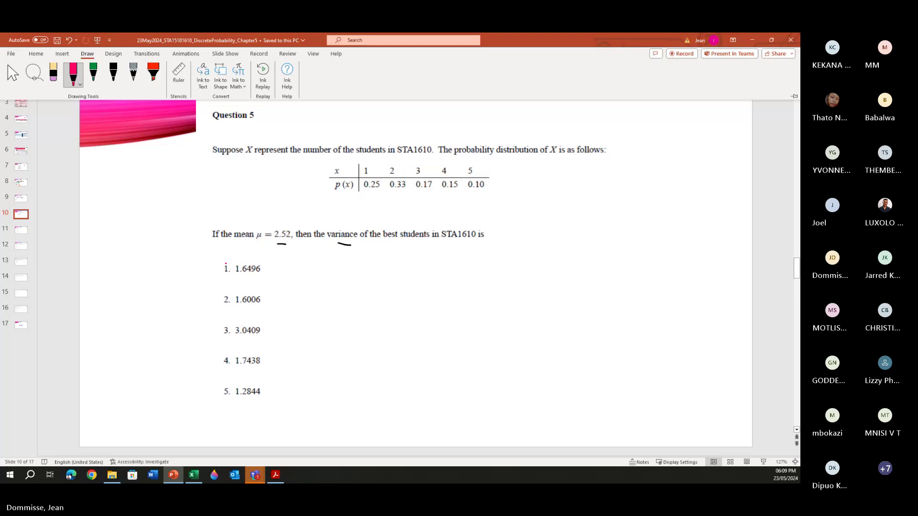
mouse_move(221, 262)
left_mouse_down()
mouse_move(233, 269)
mouse_move(219, 274)
left_mouse_up()
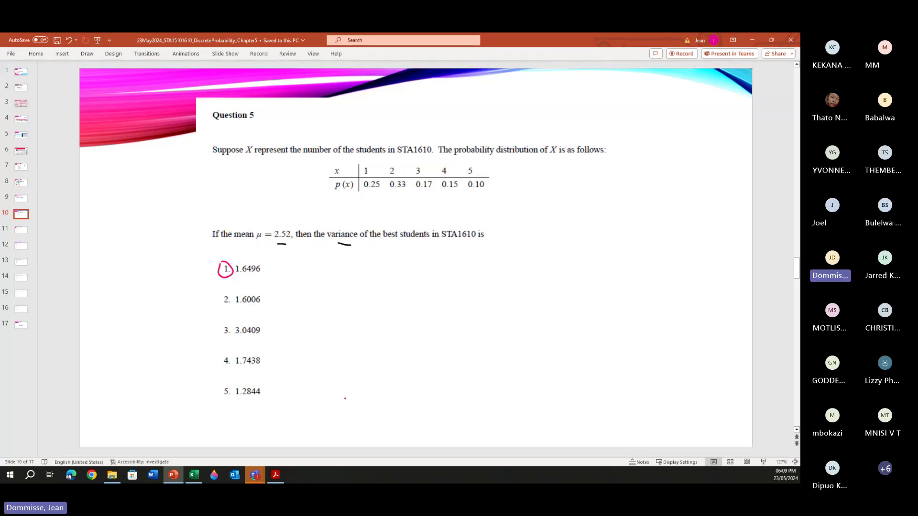
- Return to Excel and move the Mean and Variance rows down to rows 9 and 10
left_click(194, 474)
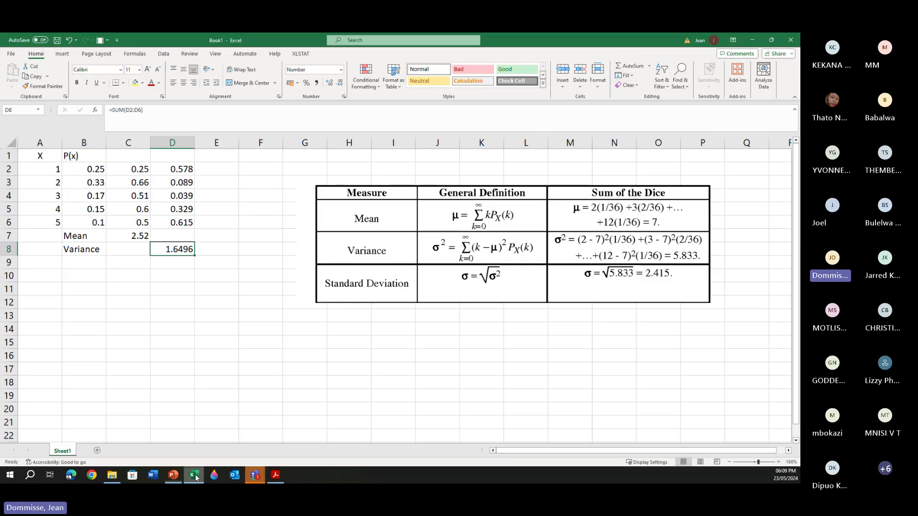
left_click(155, 330)
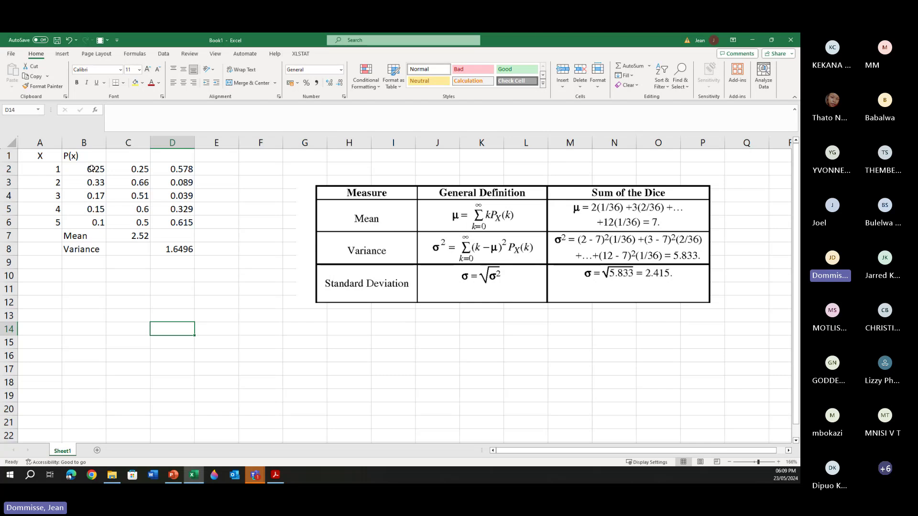
left_click(91, 169)
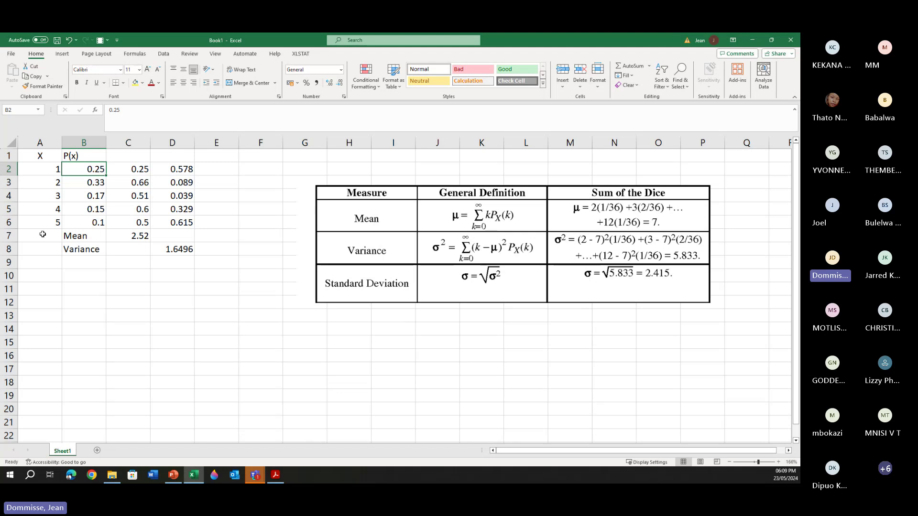
left_click_drag(38, 234, 159, 284)
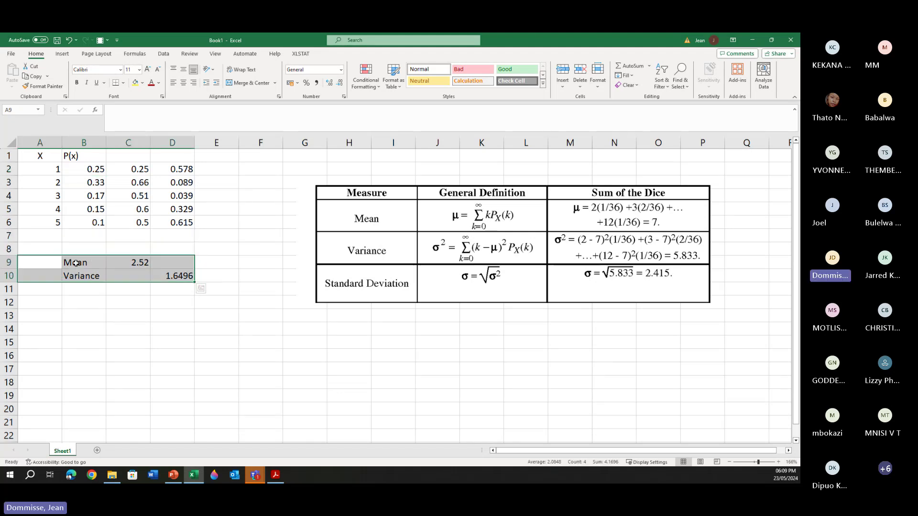
- Put a thick outside border around the mean and variance results in B9:D10
left_click_drag(94, 262, 169, 273)
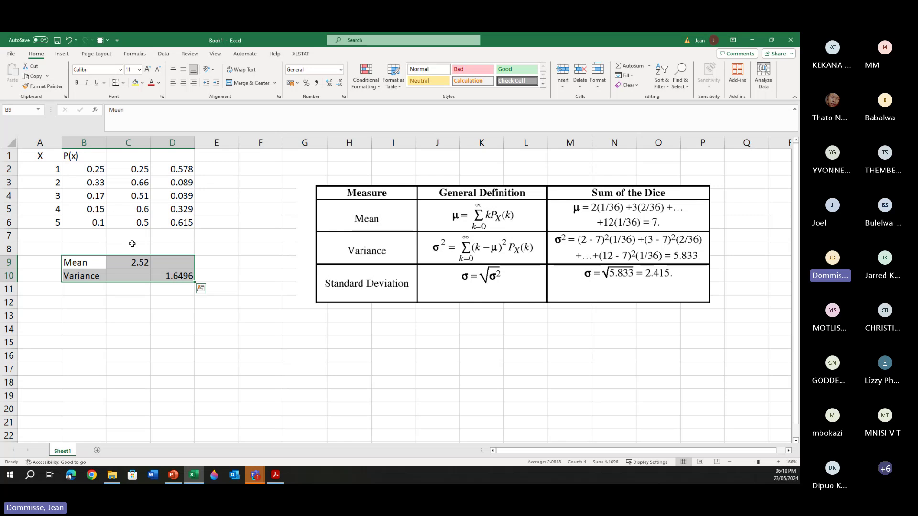
left_click(123, 82)
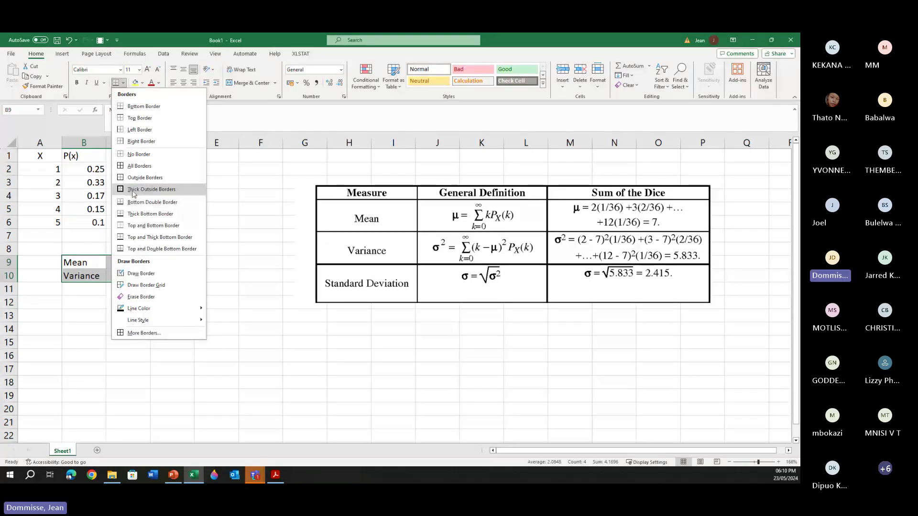
left_click(135, 196)
left_click(167, 343)
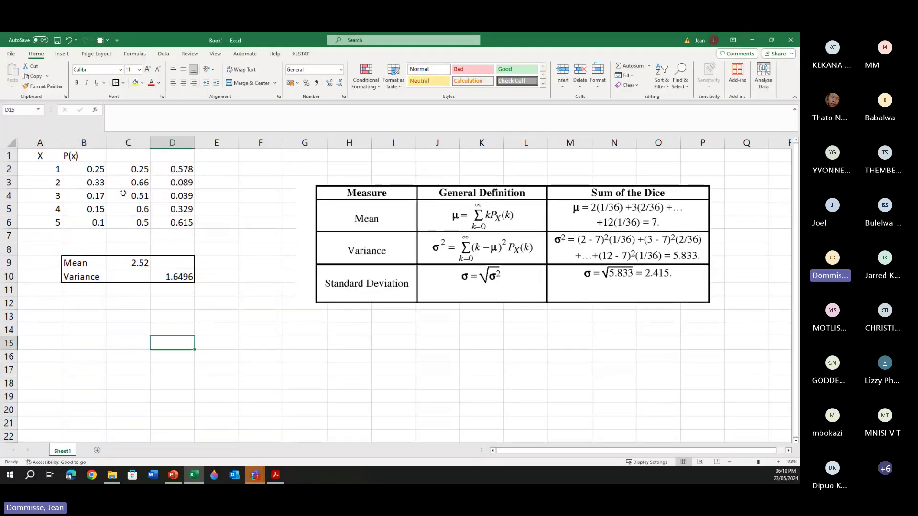
- Try the formulas with P(x) set to 0.15 in B4 and 0.17 in B5, and undo both changes
left_click(95, 169)
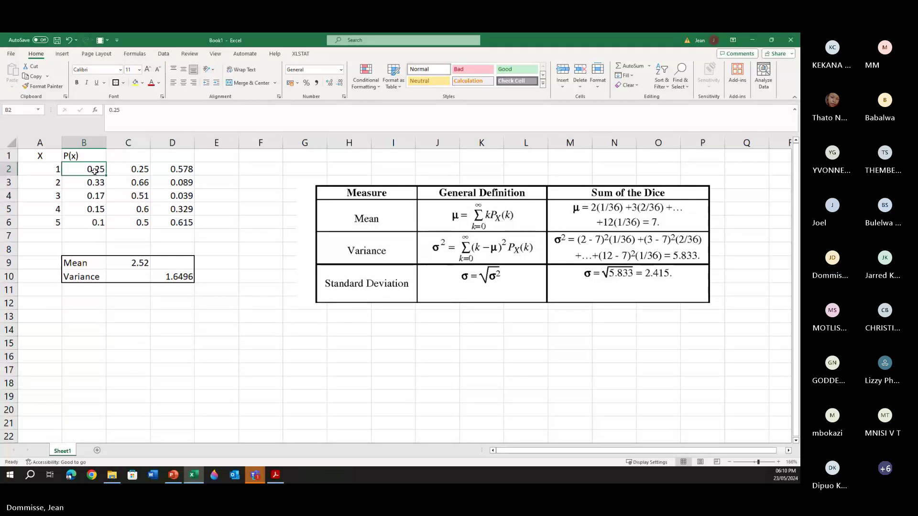
left_click(90, 197)
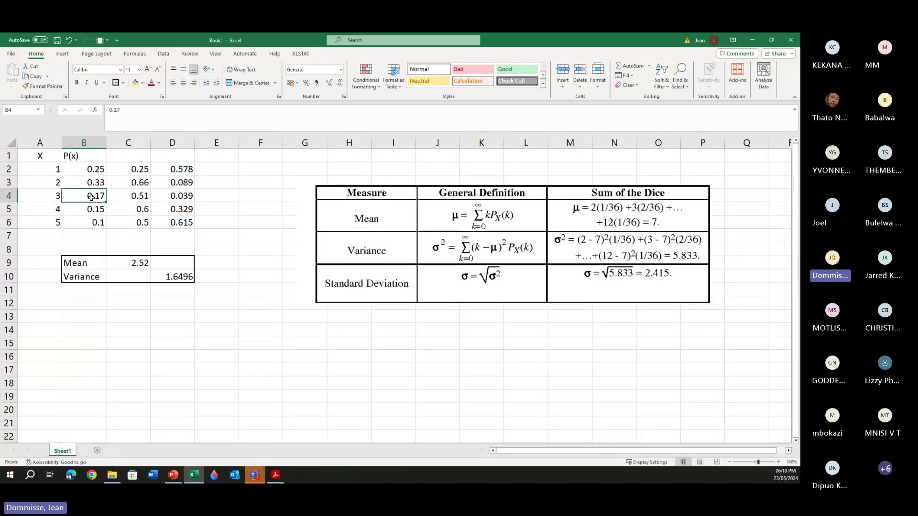
type("0.1")
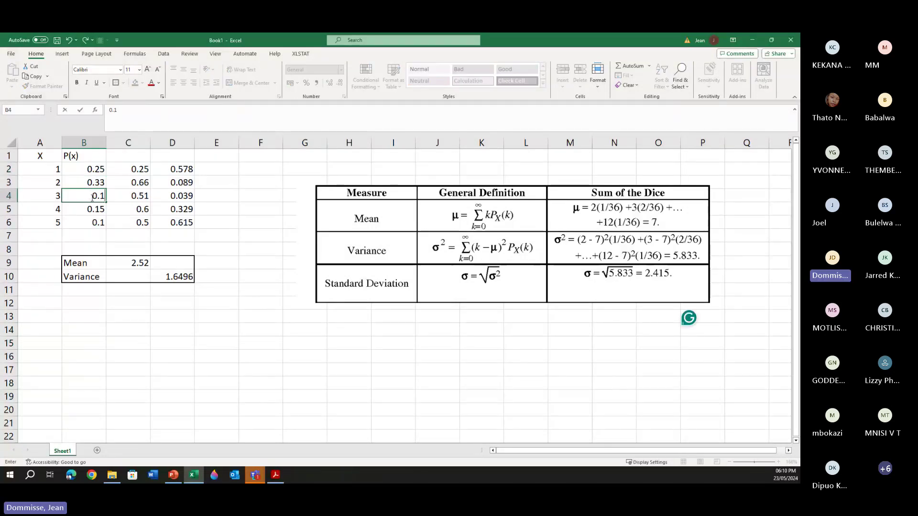
type("5")
key("Return")
type("0")
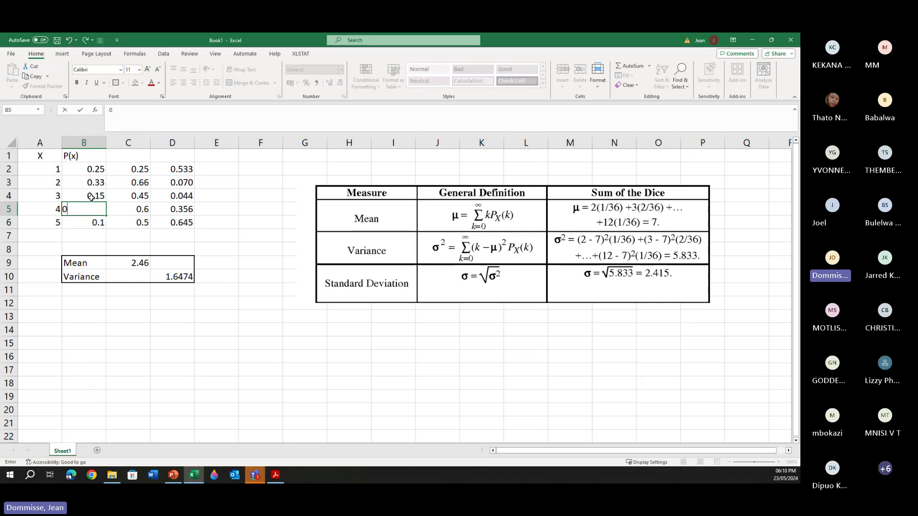
type(".17")
key("Return")
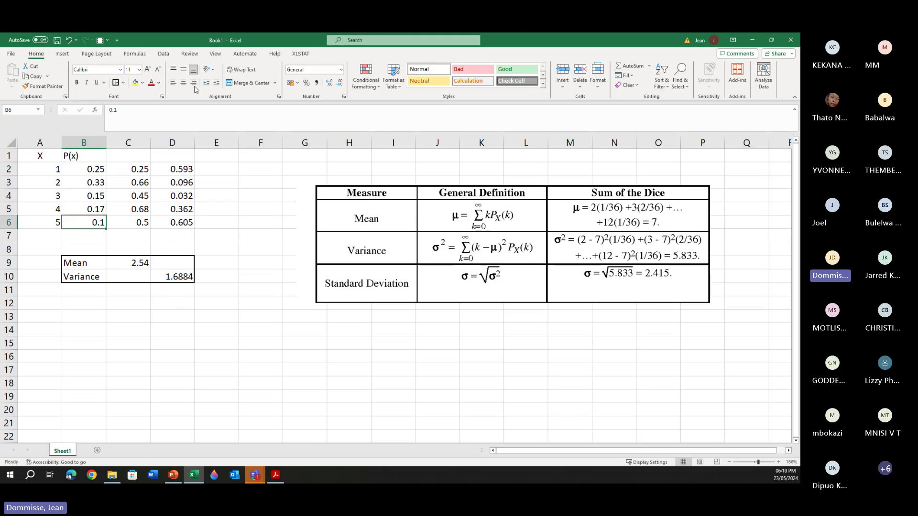
left_click(69, 40)
left_click(69, 41)
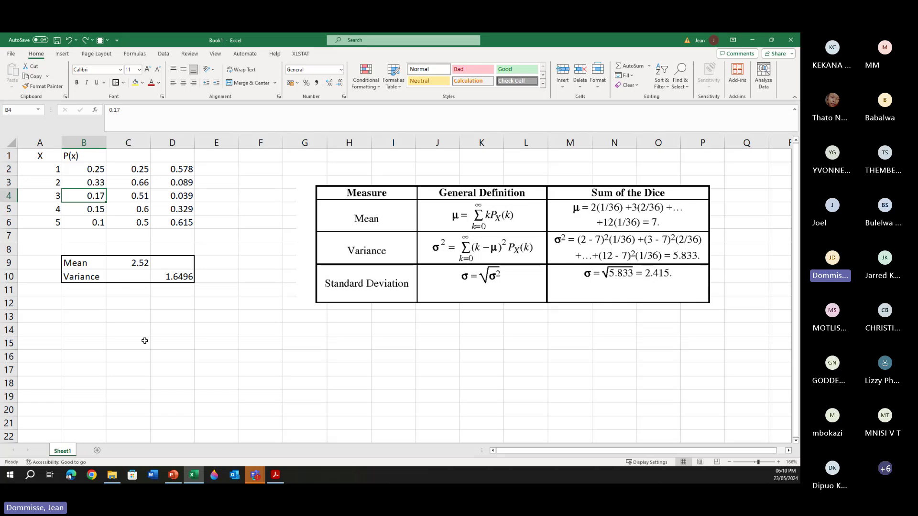
- Move the formula picture closer to the data and rename the worksheet as Discrete E(X) + Var(X)
left_click_drag(414, 276, 367, 255)
double_click(62, 452)
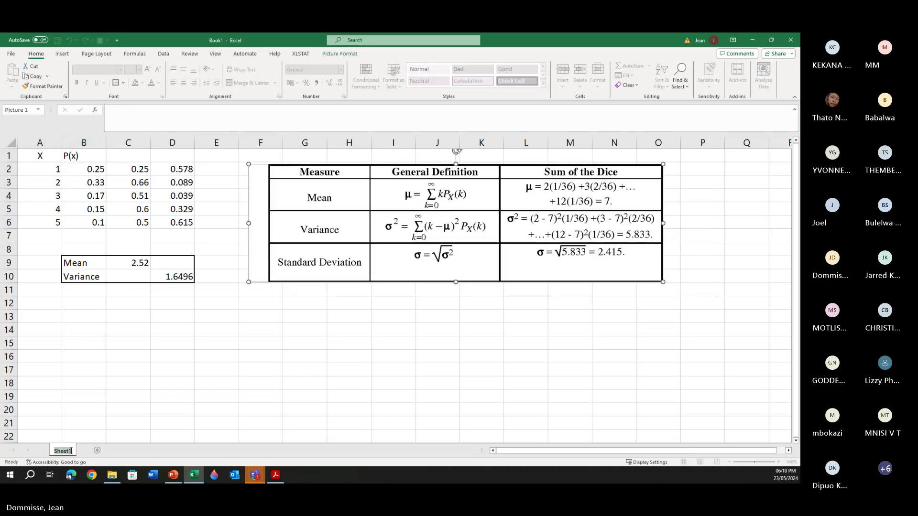
type("Dis")
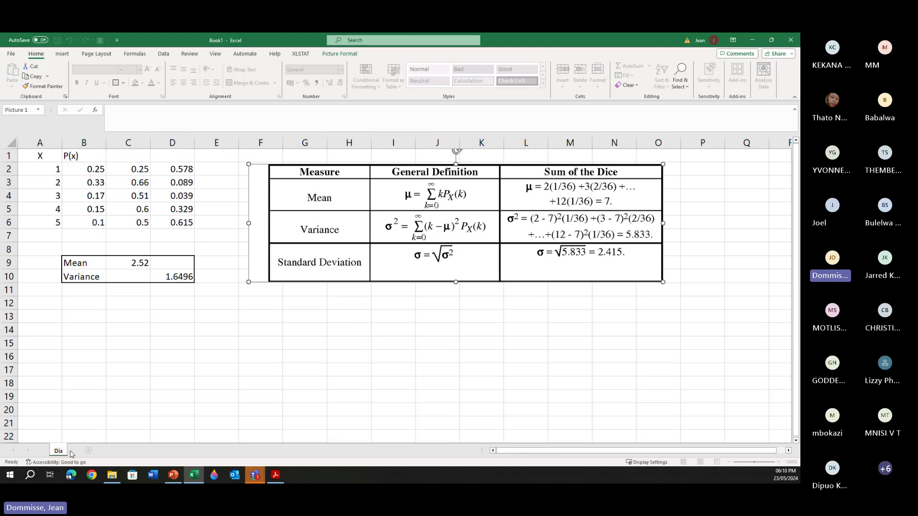
type("crete")
type(" M")
key("BackSpace")
key("BackSpace")
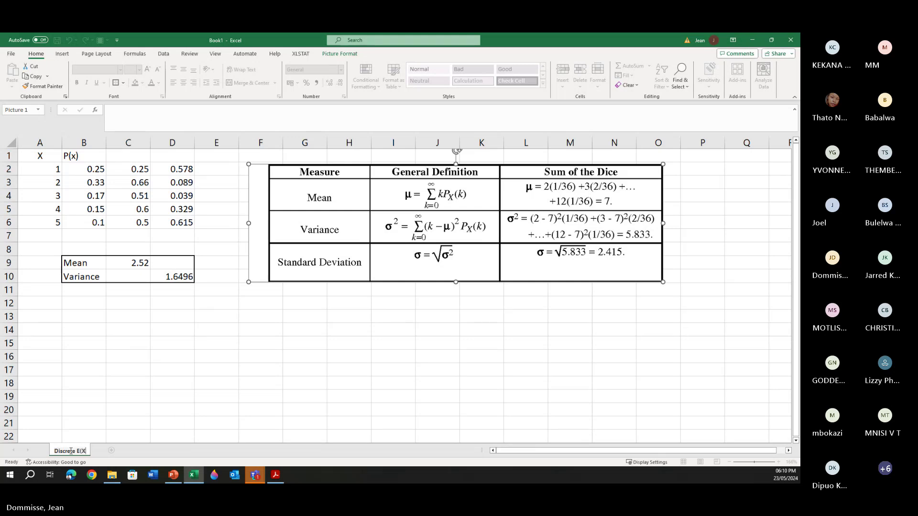
type("E(X) + V")
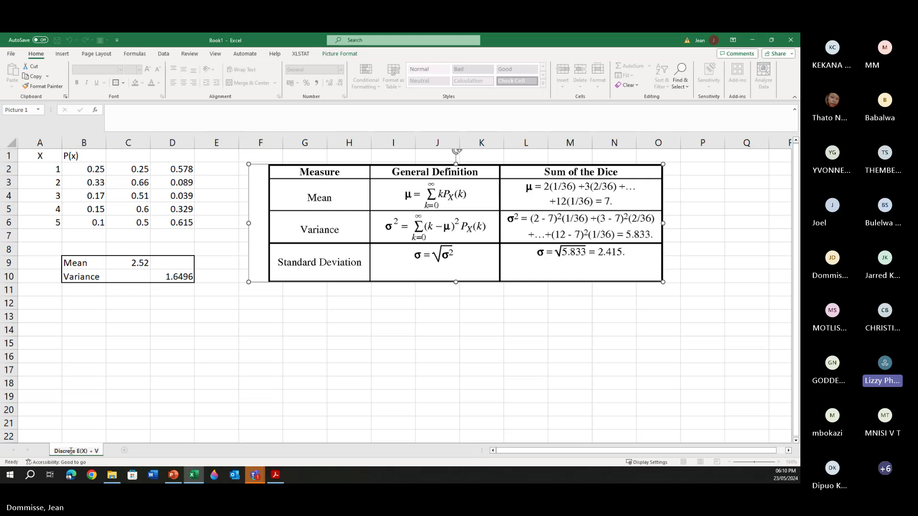
type("ar(X")
left_click(170, 374)
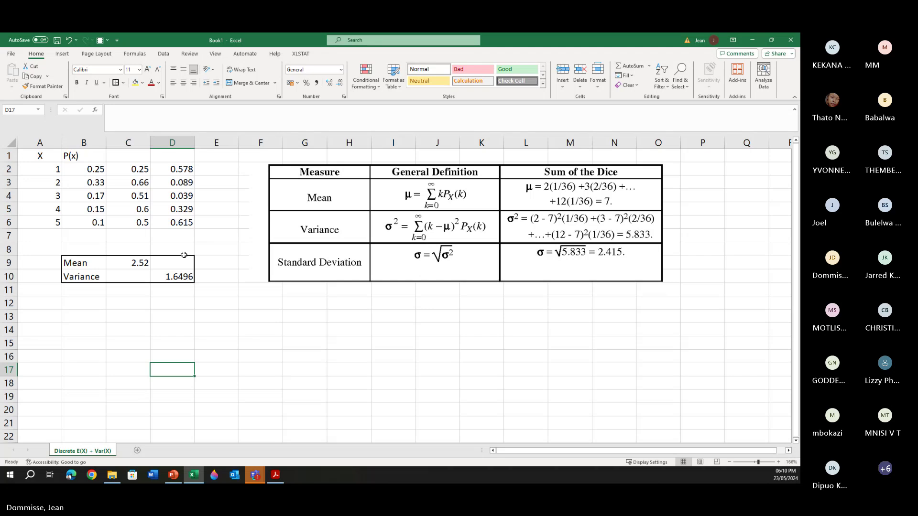
- Examine the variance-term formulas in D2, D3 and D4 and the cells they reference
left_click(184, 171)
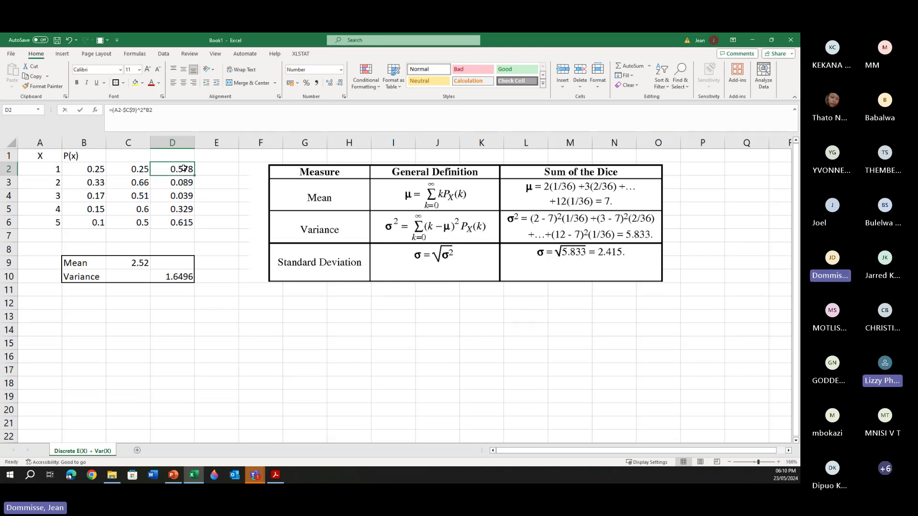
key("F2")
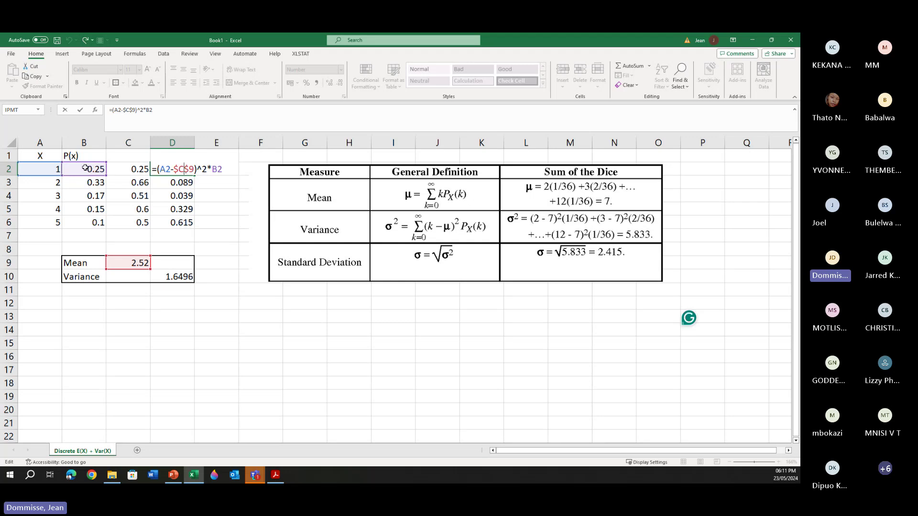
key("Return")
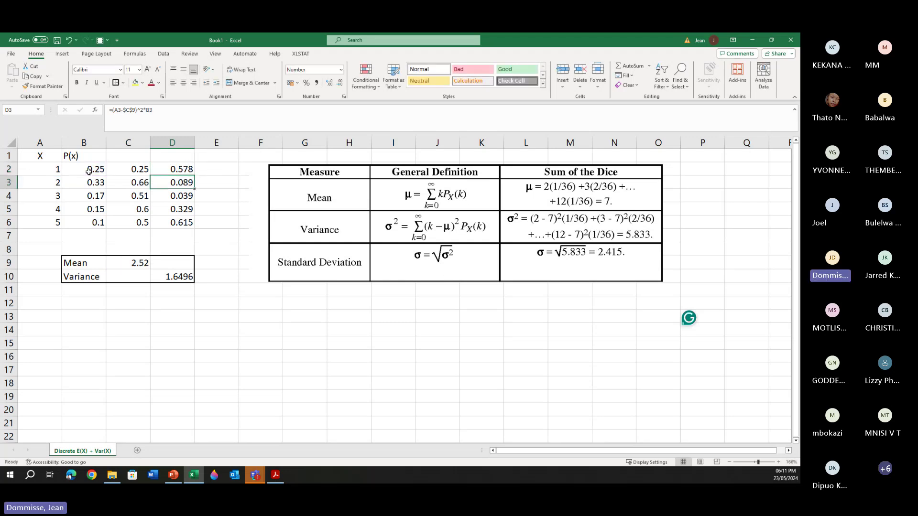
double_click(169, 183)
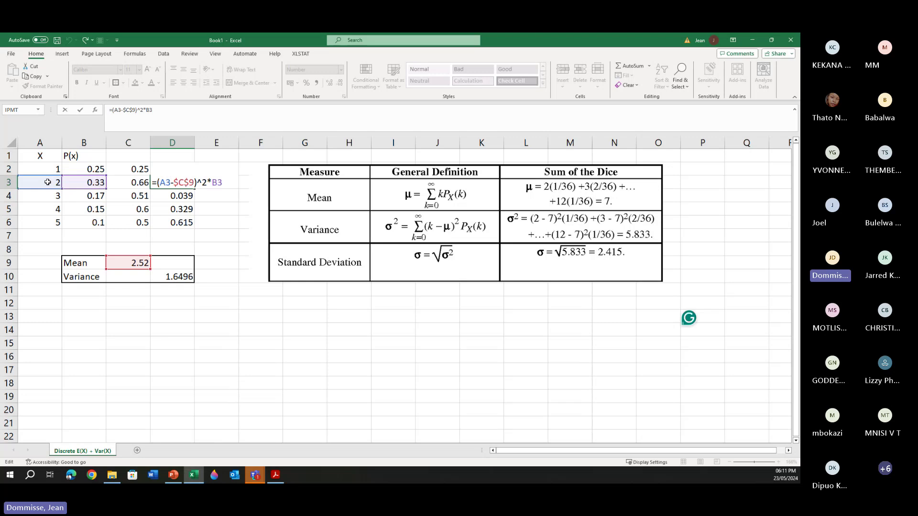
key("Return")
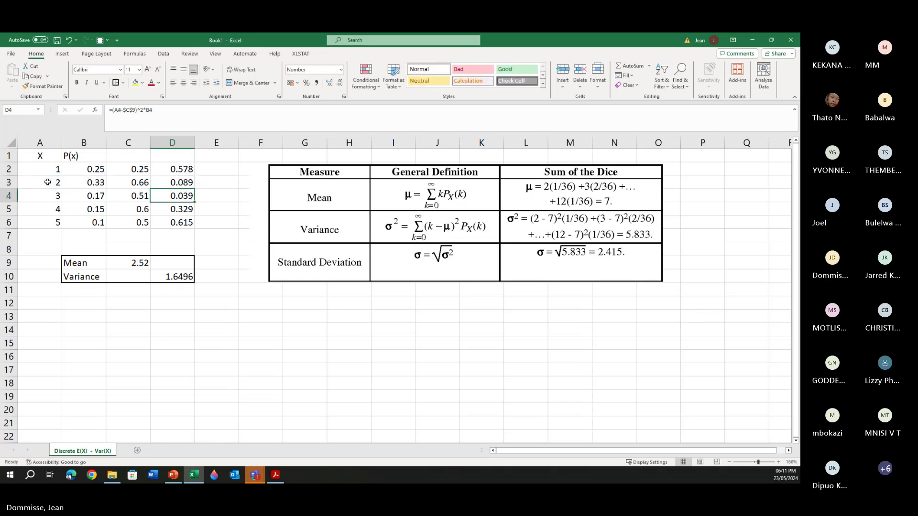
double_click(177, 197)
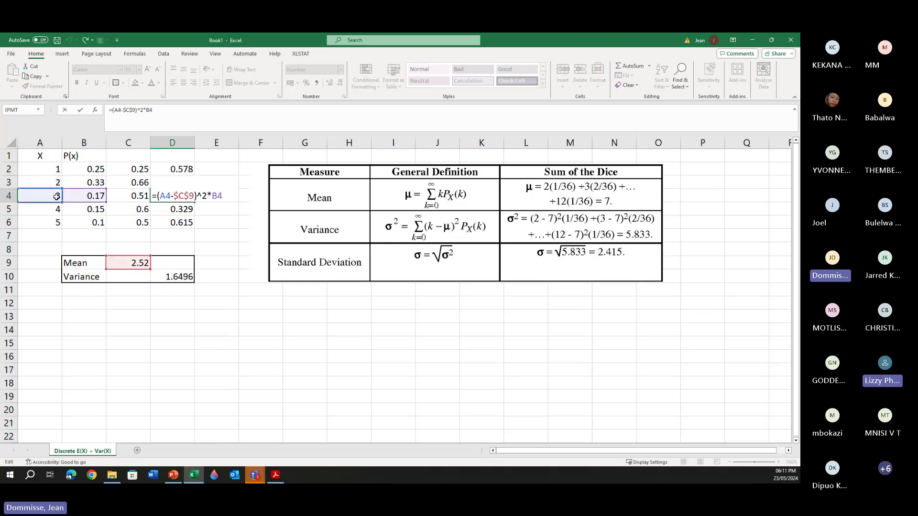
key("Return")
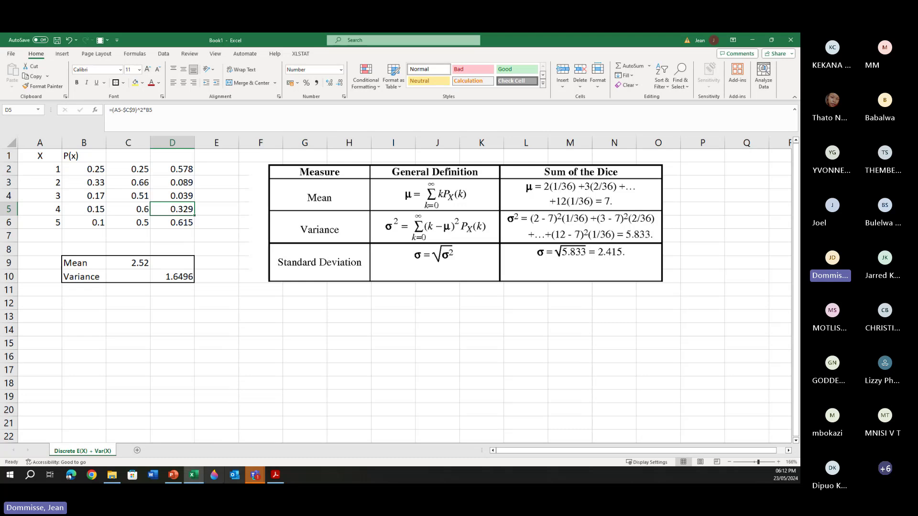
- Switch to PowerPoint, circle the mean 2.52, and handwrite (1-2.52) beside the answer options
left_click(173, 475)
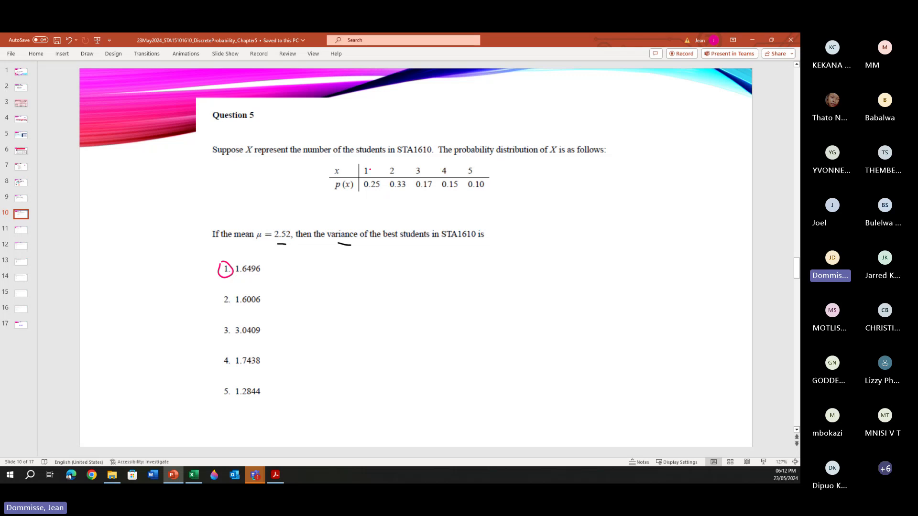
mouse_move(274, 221)
left_mouse_down()
mouse_move(292, 226)
mouse_move(295, 239)
mouse_move(267, 242)
mouse_move(271, 229)
left_mouse_up()
mouse_move(390, 272)
left_mouse_down()
mouse_move(389, 285)
mouse_move(458, 283)
mouse_move(466, 292)
left_mouse_up()
left_click(429, 288)
left_click(374, 281)
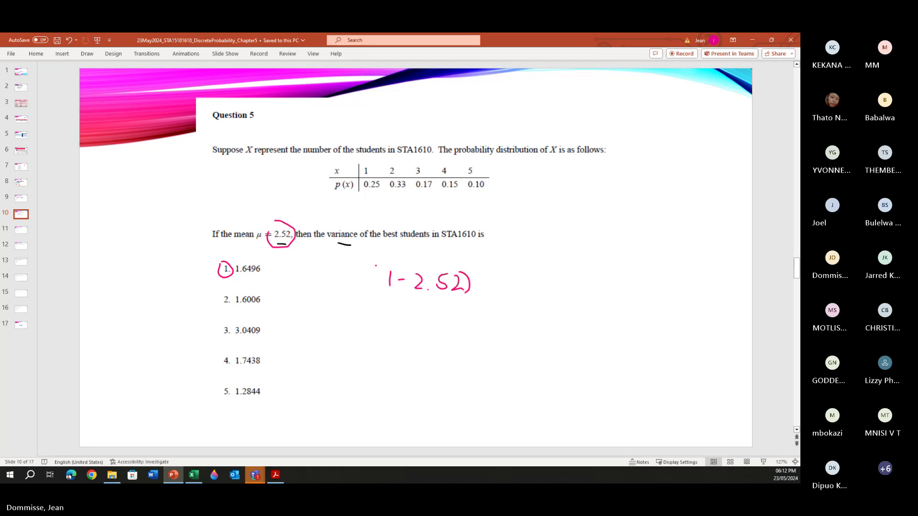
mouse_move(376, 266)
left_mouse_down()
mouse_move(373, 290)
mouse_move(387, 297)
left_mouse_up()
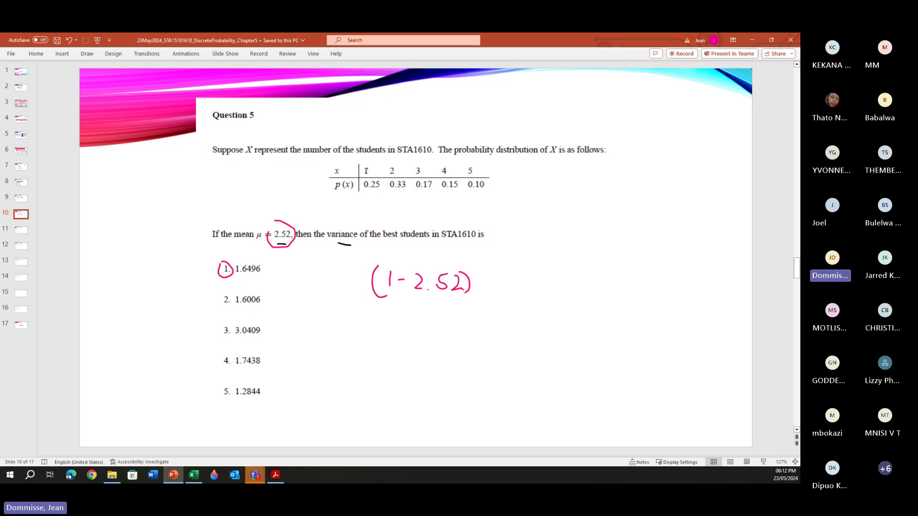
- Circle p(x) 0.25 in the table and extend the handwritten term to (1-2.52)² × 0.25 +
left_click_drag(470, 264, 496, 289)
mouse_move(366, 180)
left_mouse_down()
mouse_move(380, 181)
mouse_move(369, 199)
mouse_move(357, 186)
left_mouse_up()
left_click_drag(510, 281, 546, 293)
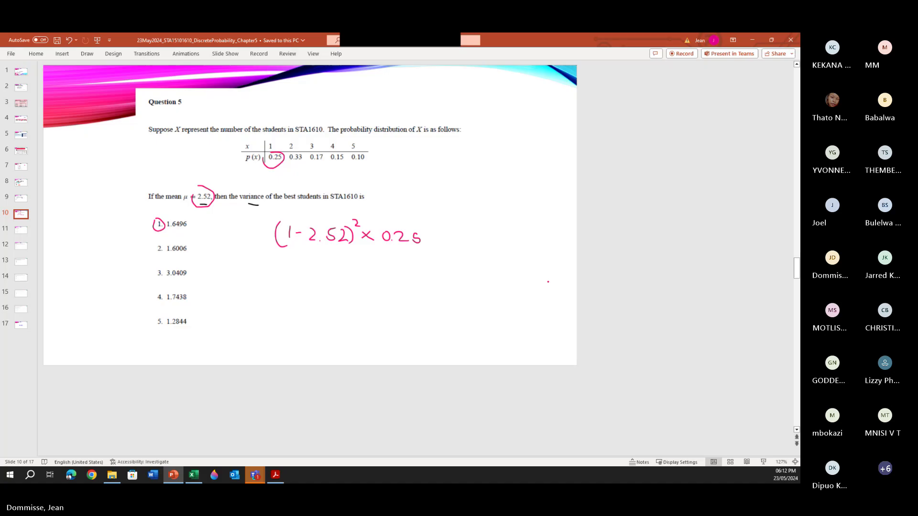
mouse_move(430, 233)
left_mouse_down()
mouse_move(427, 244)
mouse_move(440, 235)
left_mouse_up()
- Set the slide zoom to 100%
left_click(781, 462)
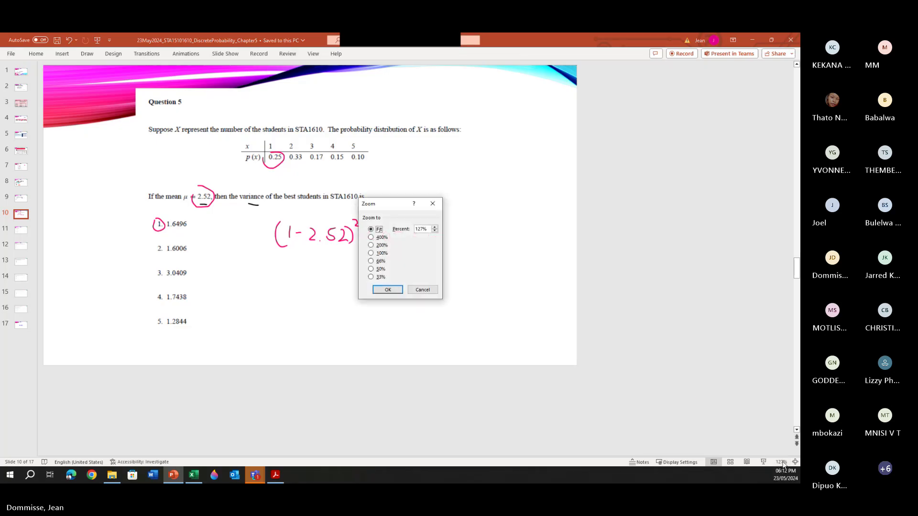
left_click(371, 253)
left_click(387, 289)
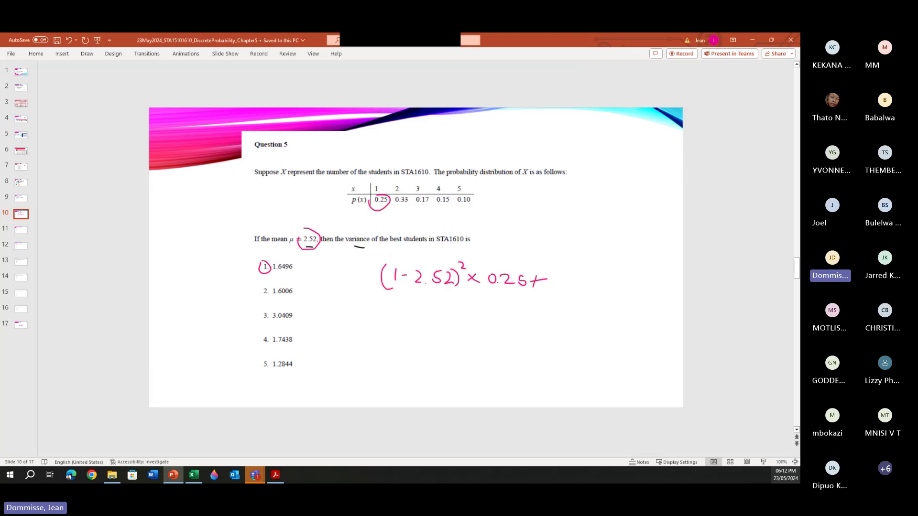
- Mark p(x) 0.33 in the table and handwrite the second variance term (2-2.52)² × 0.33 after the plus sign
left_click(795, 462)
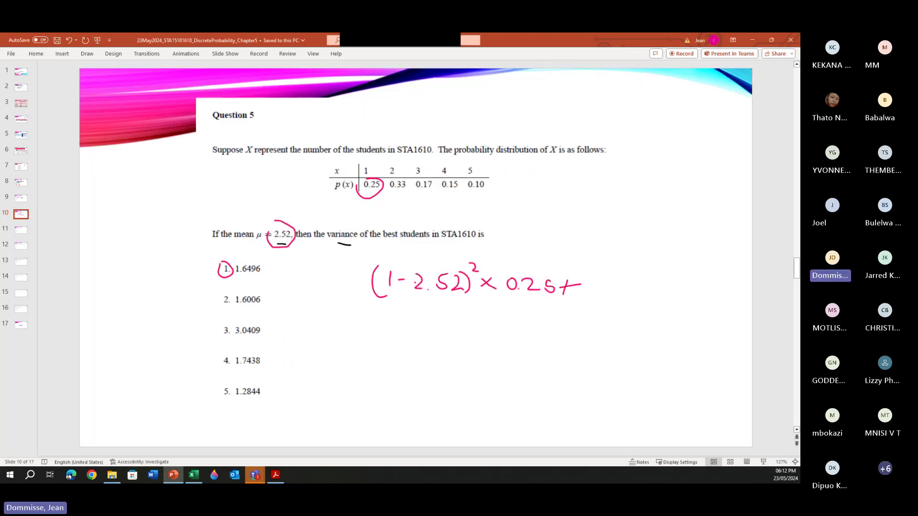
left_click_drag(602, 283, 609, 292)
left_click(620, 294)
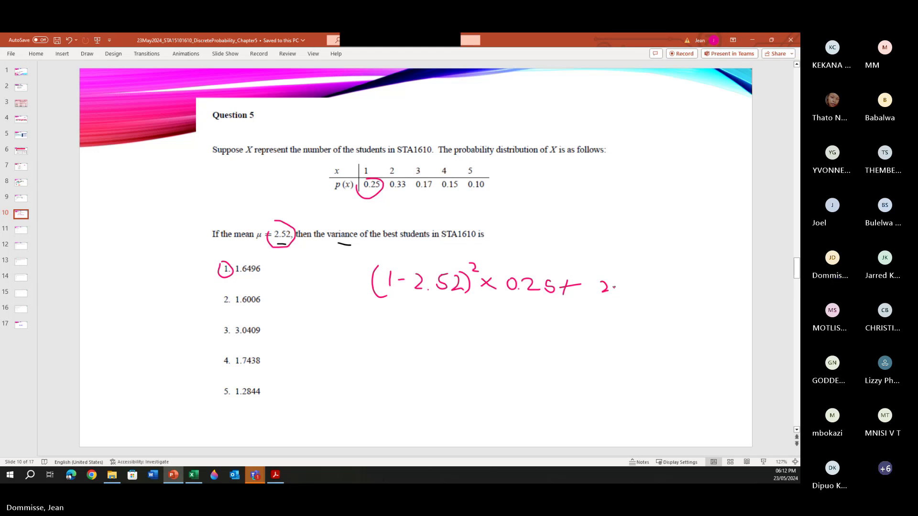
mouse_move(629, 284)
left_mouse_down()
mouse_move(656, 290)
mouse_move(649, 294)
mouse_move(655, 282)
mouse_move(674, 299)
left_mouse_up()
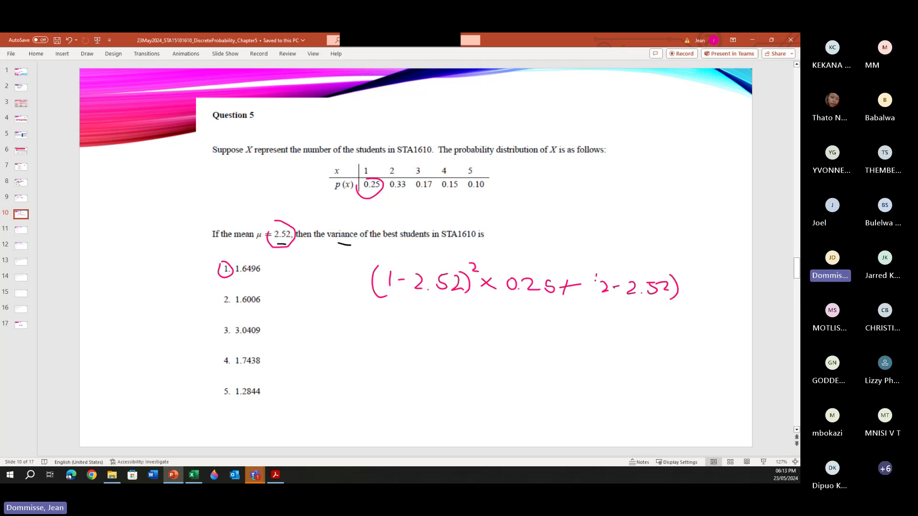
left_click_drag(598, 275, 599, 314)
mouse_move(681, 270)
left_mouse_down()
mouse_move(697, 298)
mouse_move(689, 299)
left_mouse_up()
left_click_drag(391, 191, 407, 191)
mouse_move(711, 288)
left_mouse_down()
mouse_move(736, 301)
mouse_move(729, 305)
mouse_move(744, 293)
mouse_move(737, 306)
left_mouse_up()
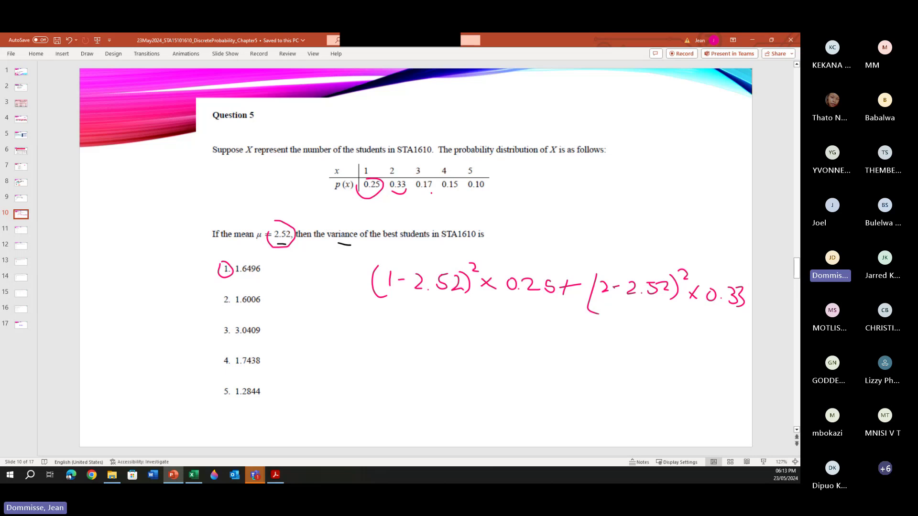
- Mark the p(x) values 0.17, 0.15 and 0.10 with short strokes beneath them, and open slide 11 with the binomial Question 1
left_click_drag(423, 191, 457, 193)
left_click_drag(470, 195, 481, 195)
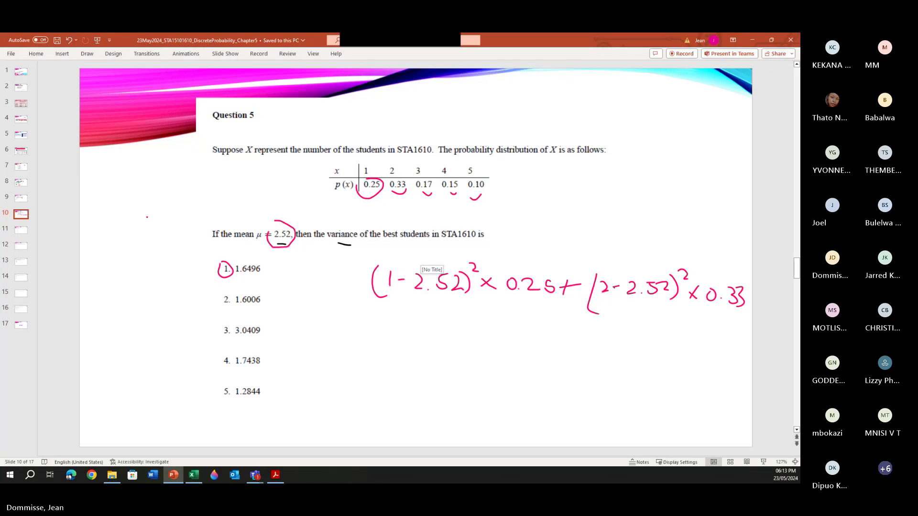
left_click(21, 232)
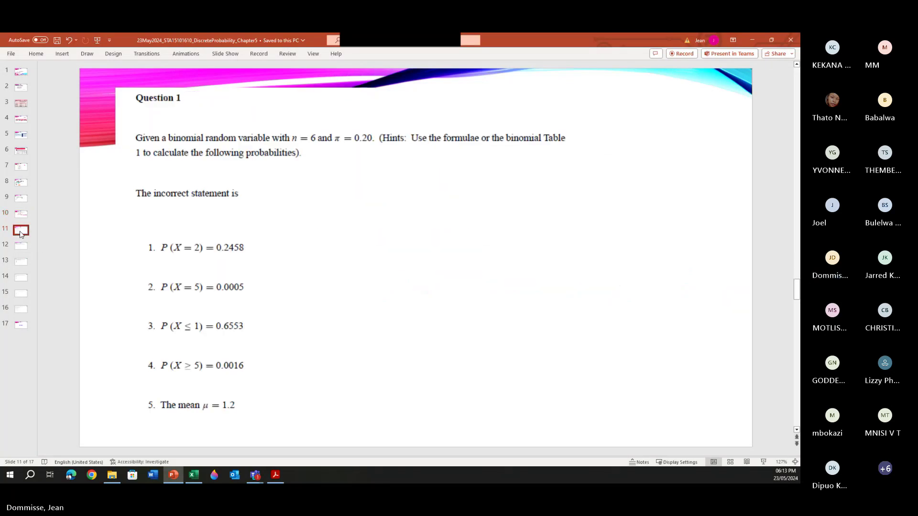